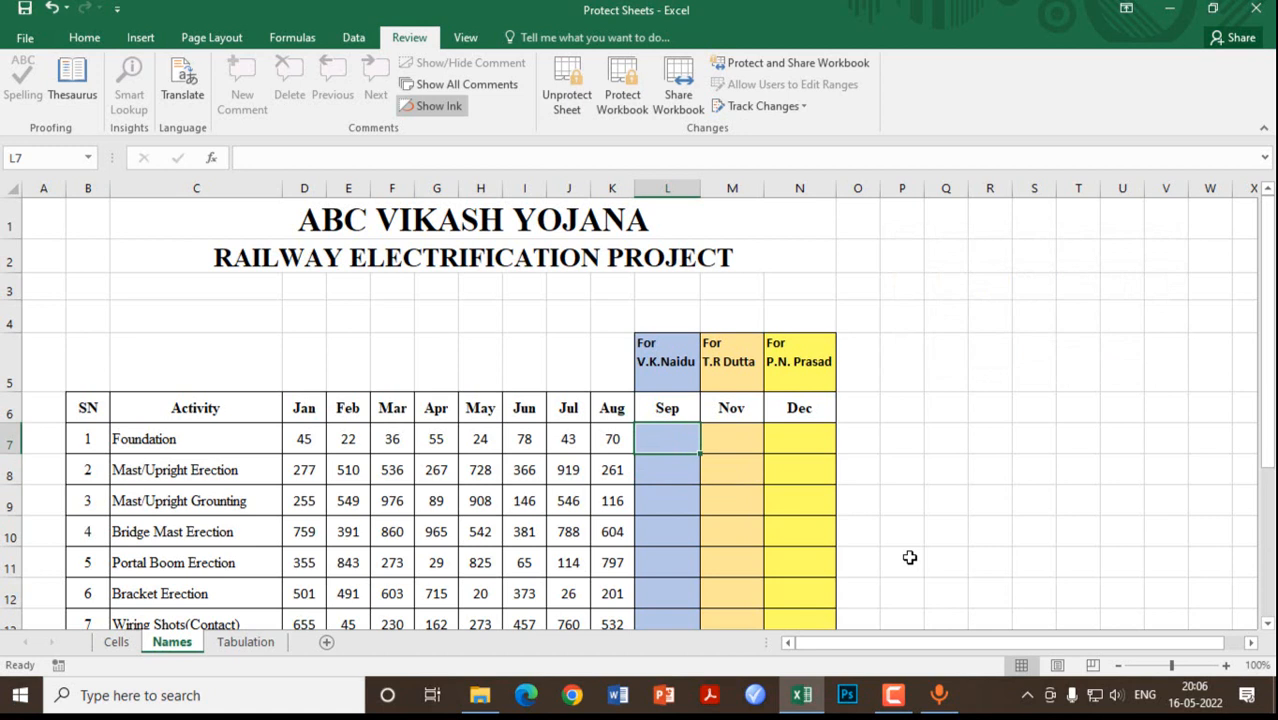
# Step: Enter 89, 55, 87 and 78 in the Sep column, then try typing in the Nov cell M7
pyautogui.write('89')
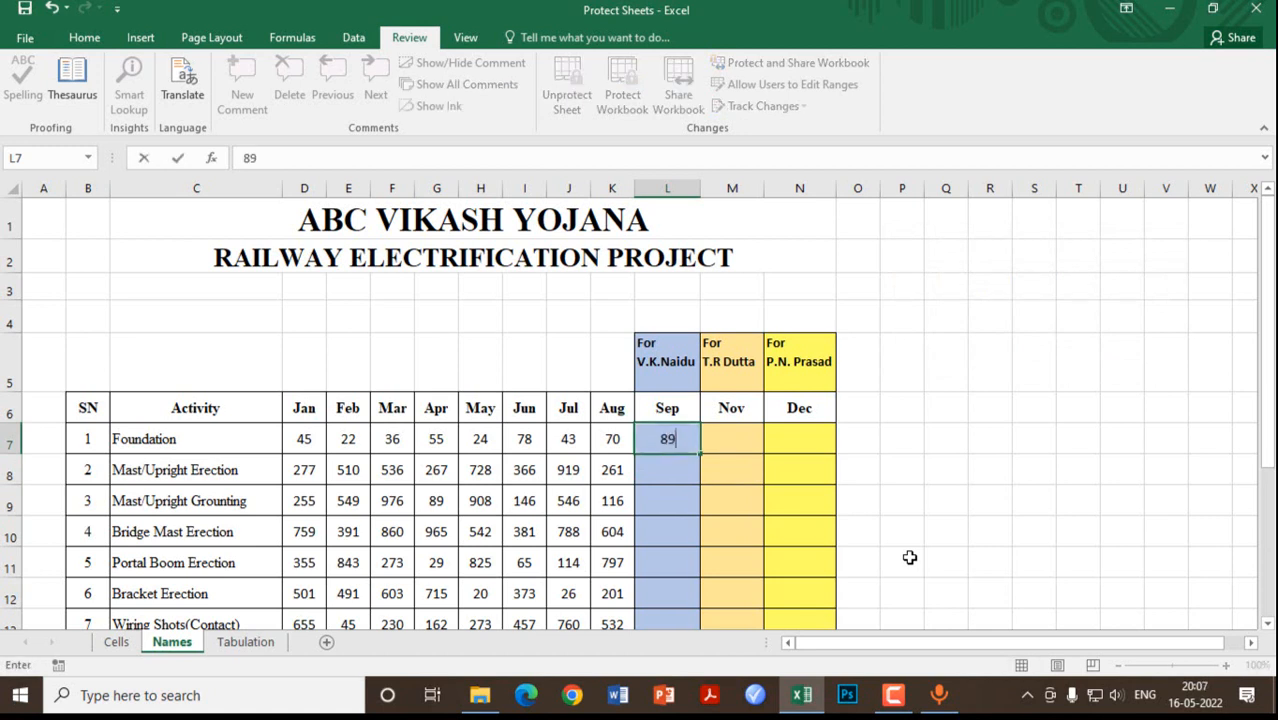
pyautogui.press('Return')
pyautogui.write('55')
pyautogui.press('Return')
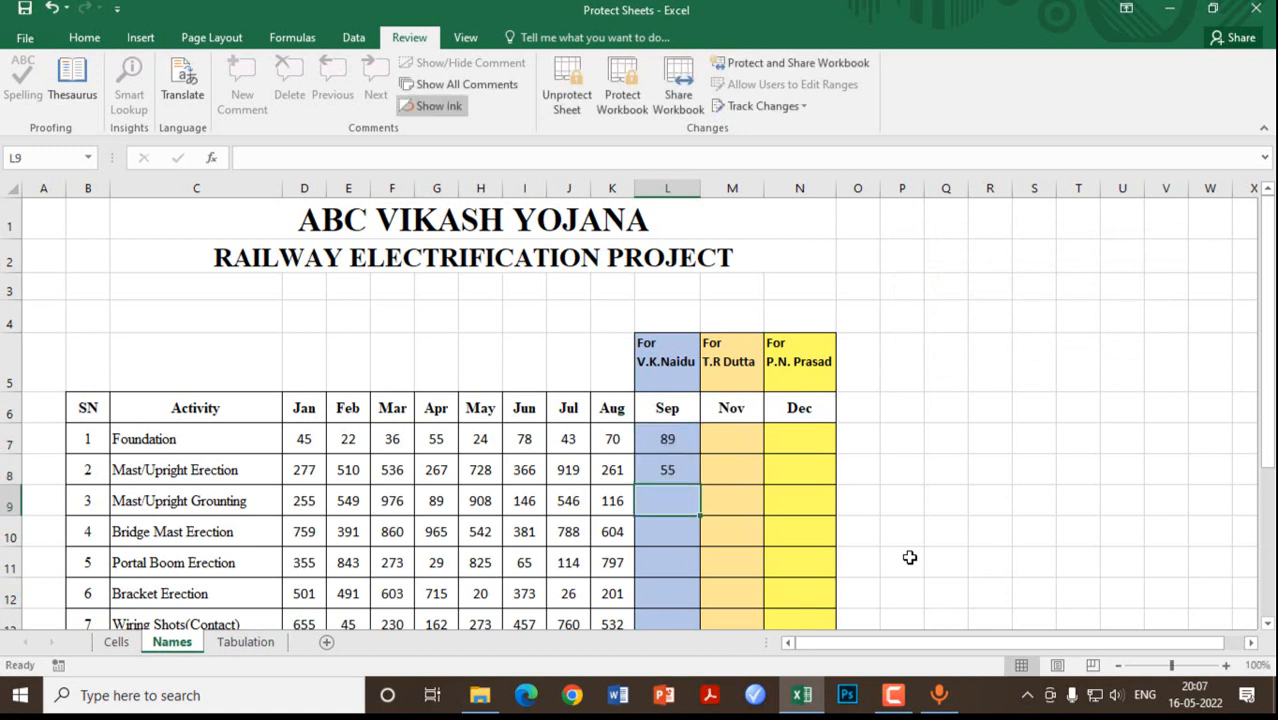
pyautogui.write('87')
pyautogui.press('Return')
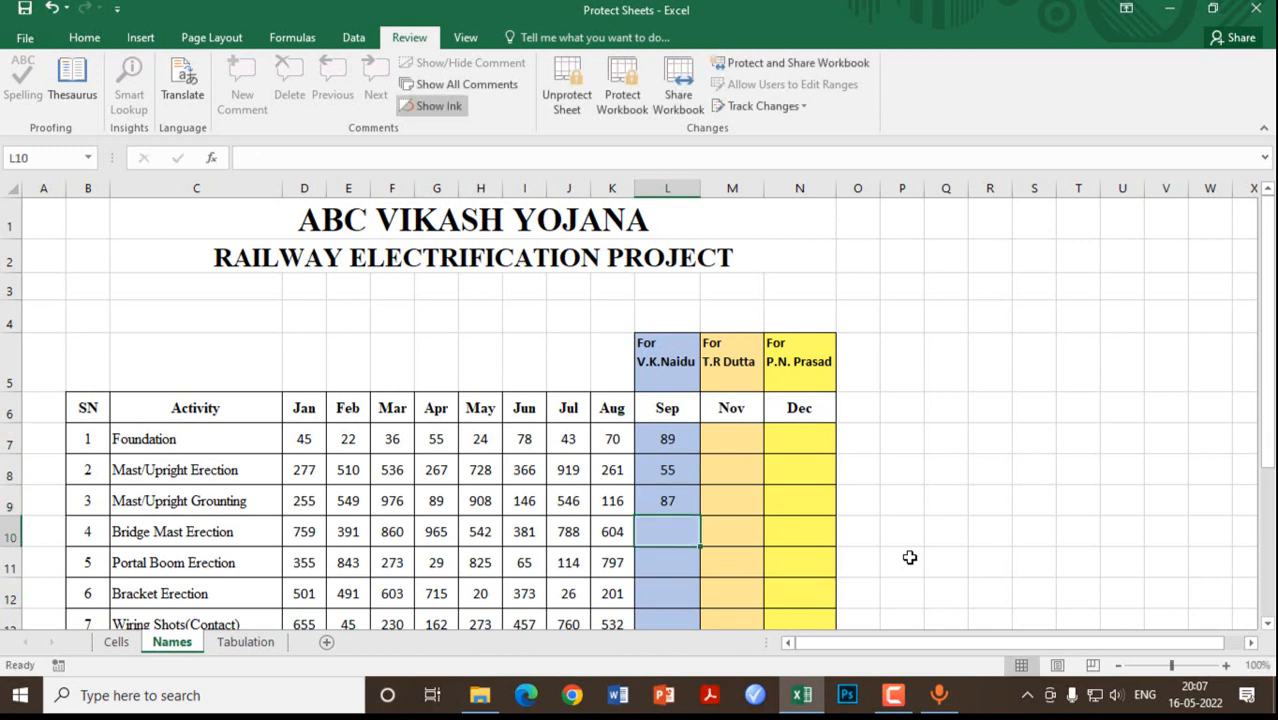
pyautogui.write('78')
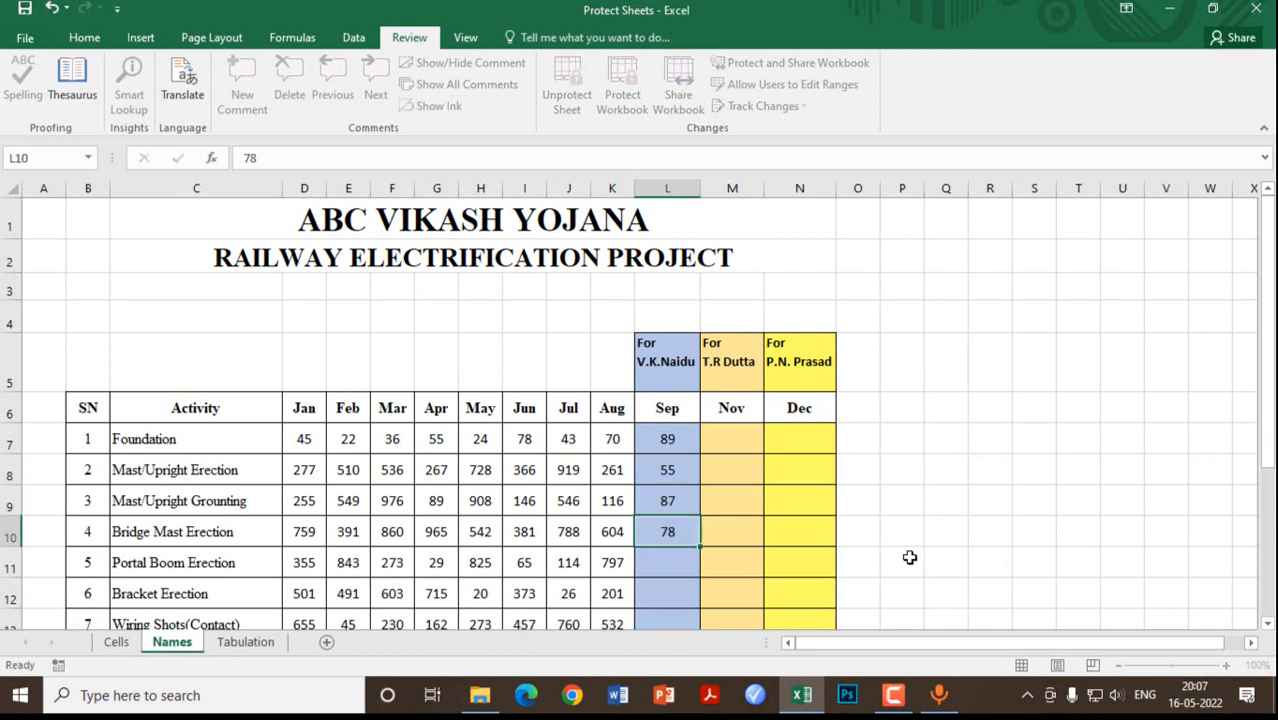
pyautogui.press('Return')
pyautogui.click(733, 447)
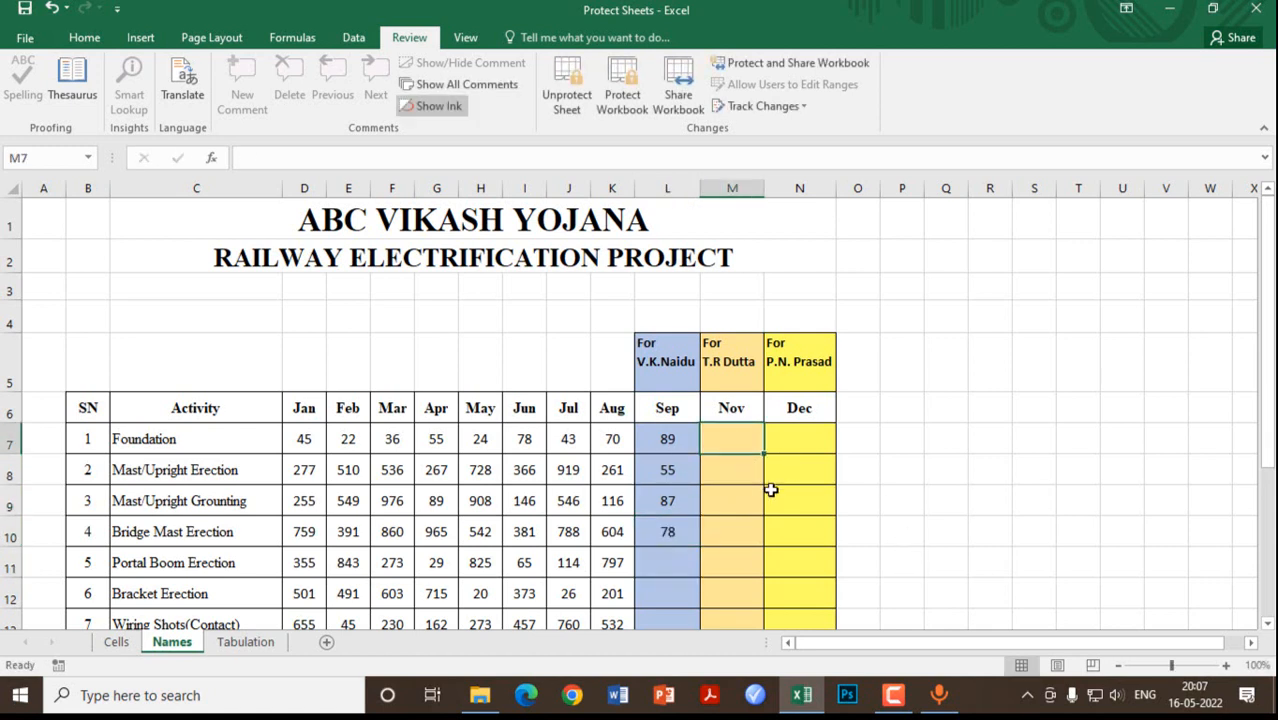
pyautogui.press('1')
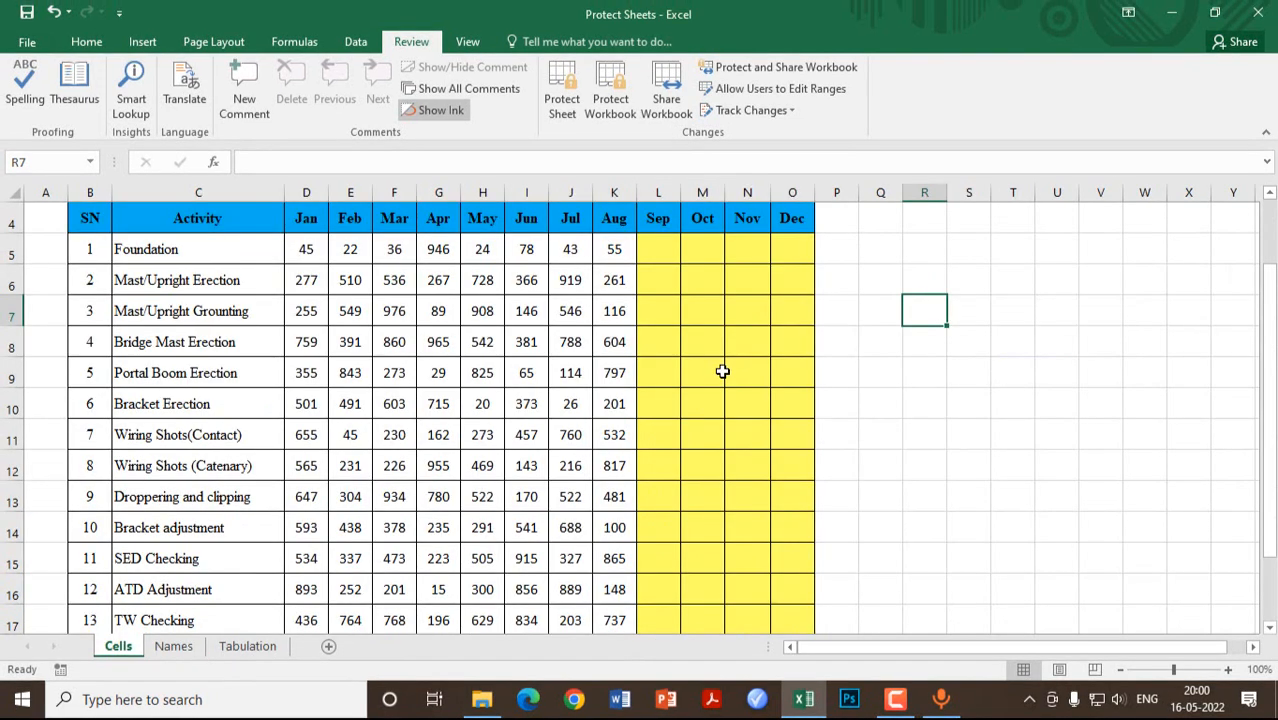
# Step: Select the Sep–Dec block L5:O17 on the Cells sheet and bring up the Review commands
pyautogui.moveTo(653, 254); pyautogui.dragTo(782, 554)
pyautogui.scroll(2, 730, 481)
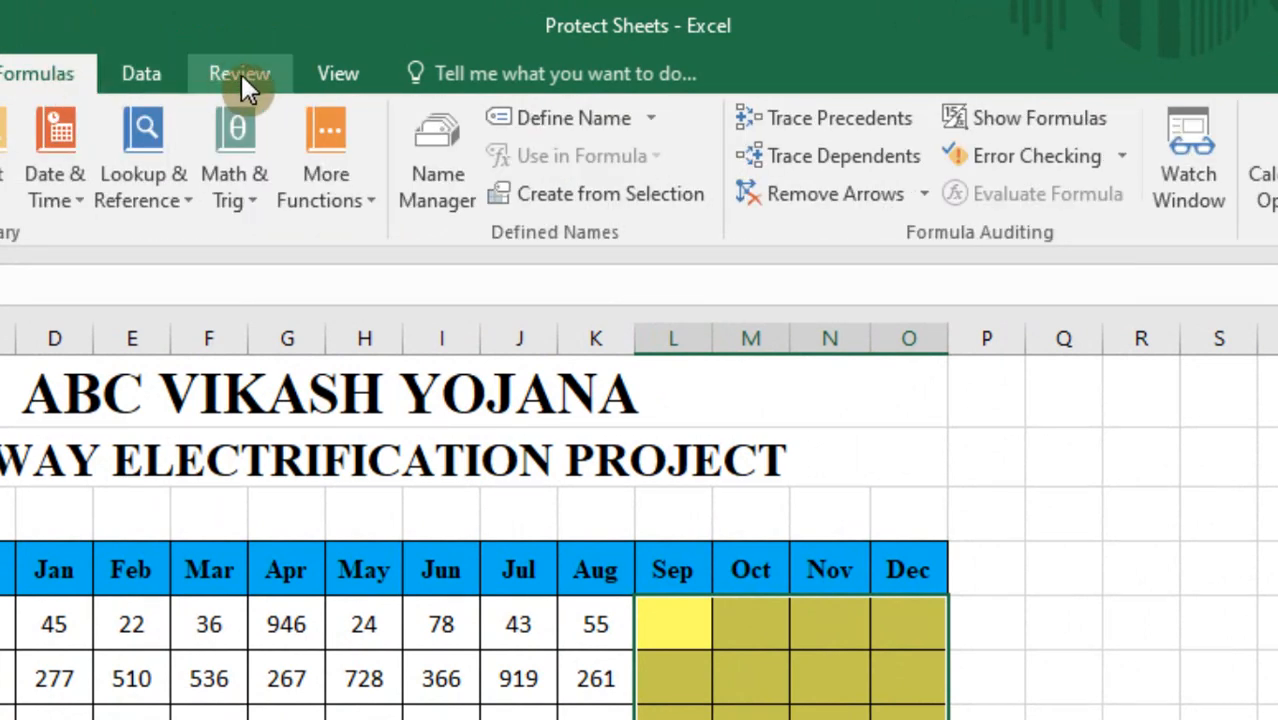
pyautogui.click(241, 74)
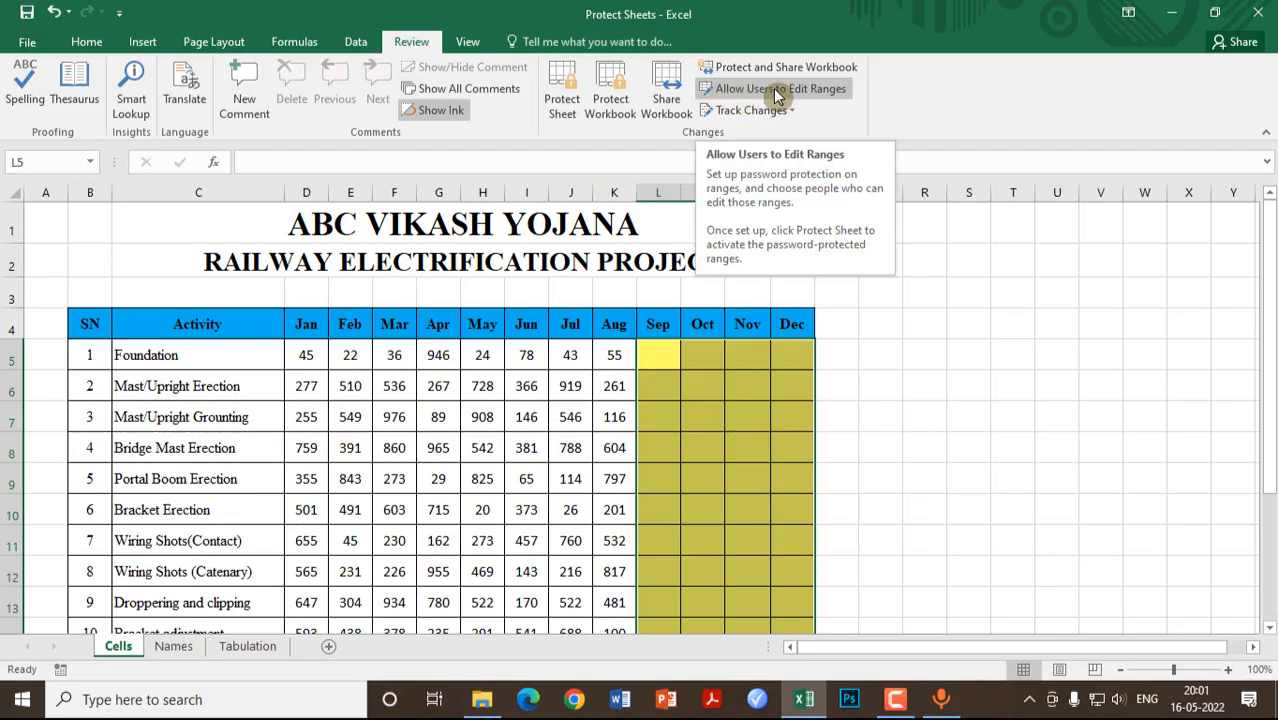
# Step: Replace the old Range1 with a new editable Range1 covering =$L$5:$O$17
pyautogui.click(778, 90)
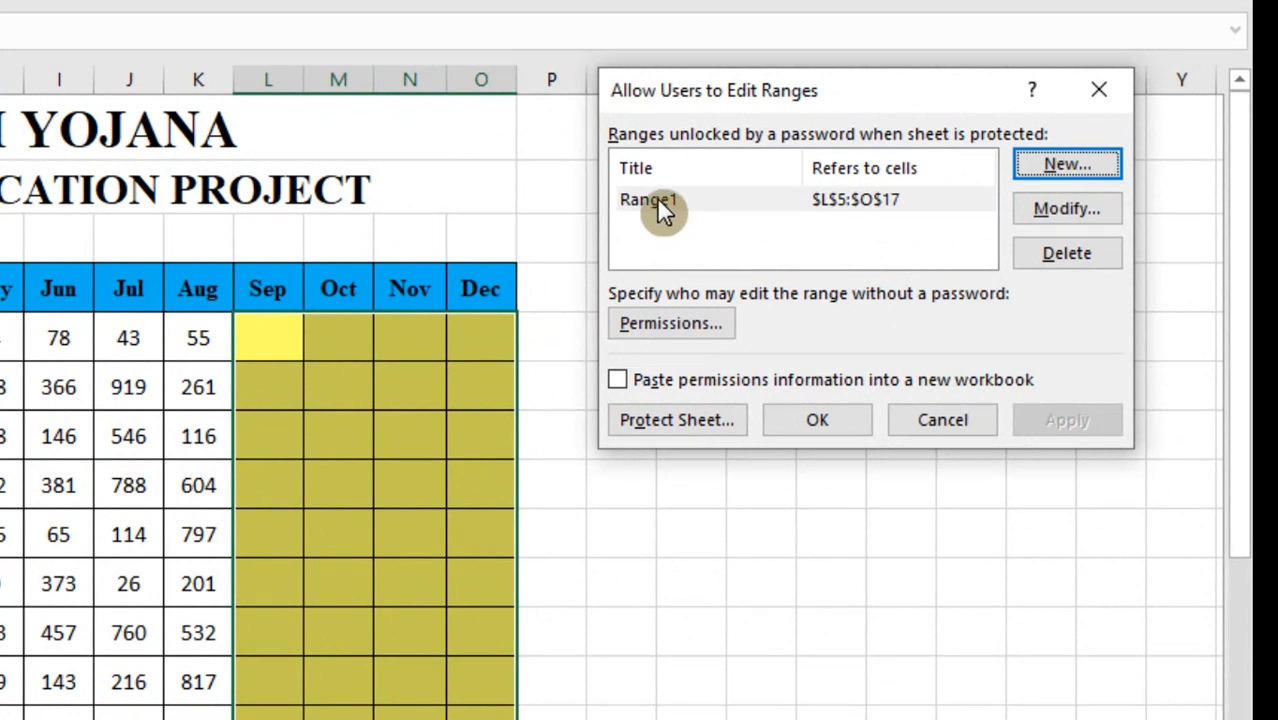
pyautogui.click(653, 199)
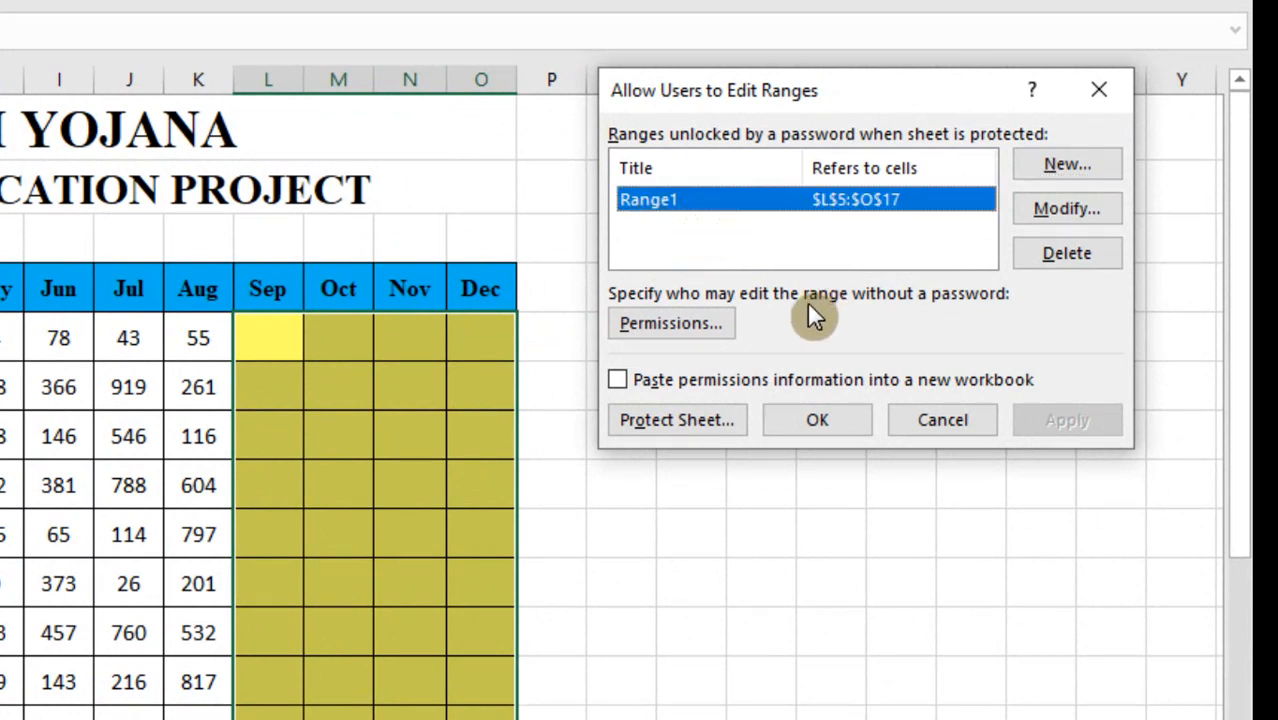
pyautogui.click(1096, 262)
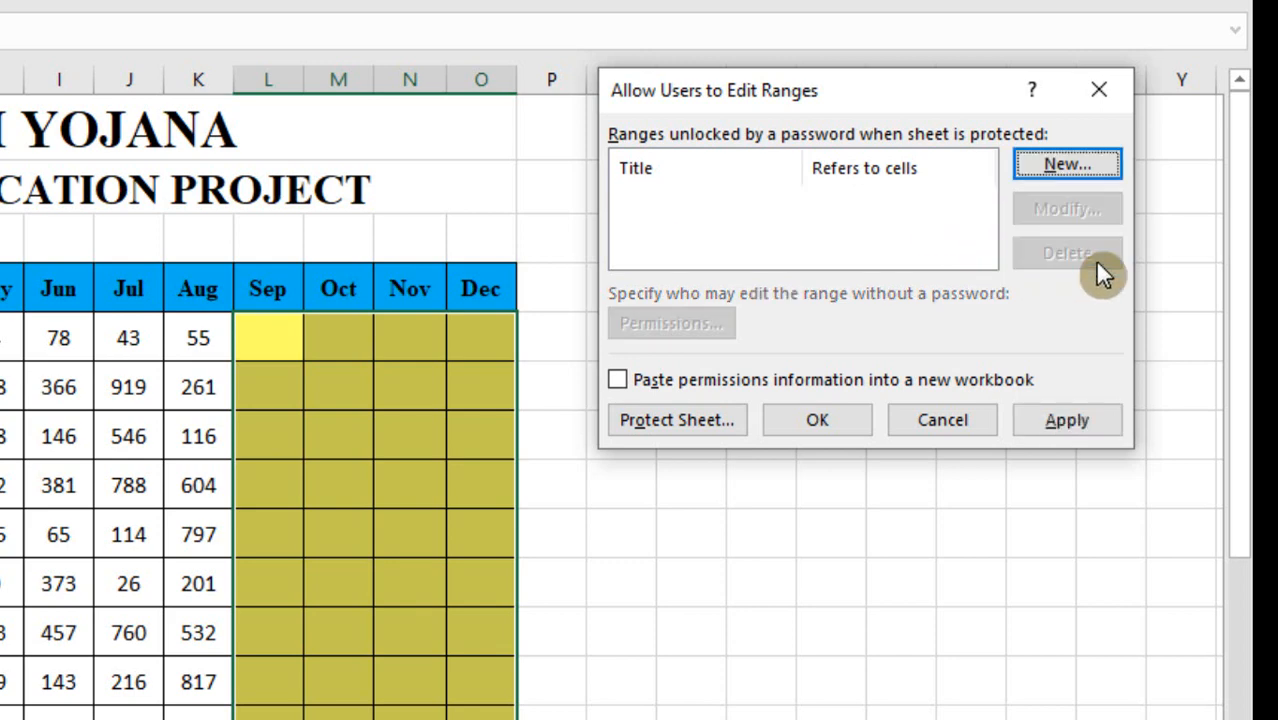
pyautogui.click(1072, 168)
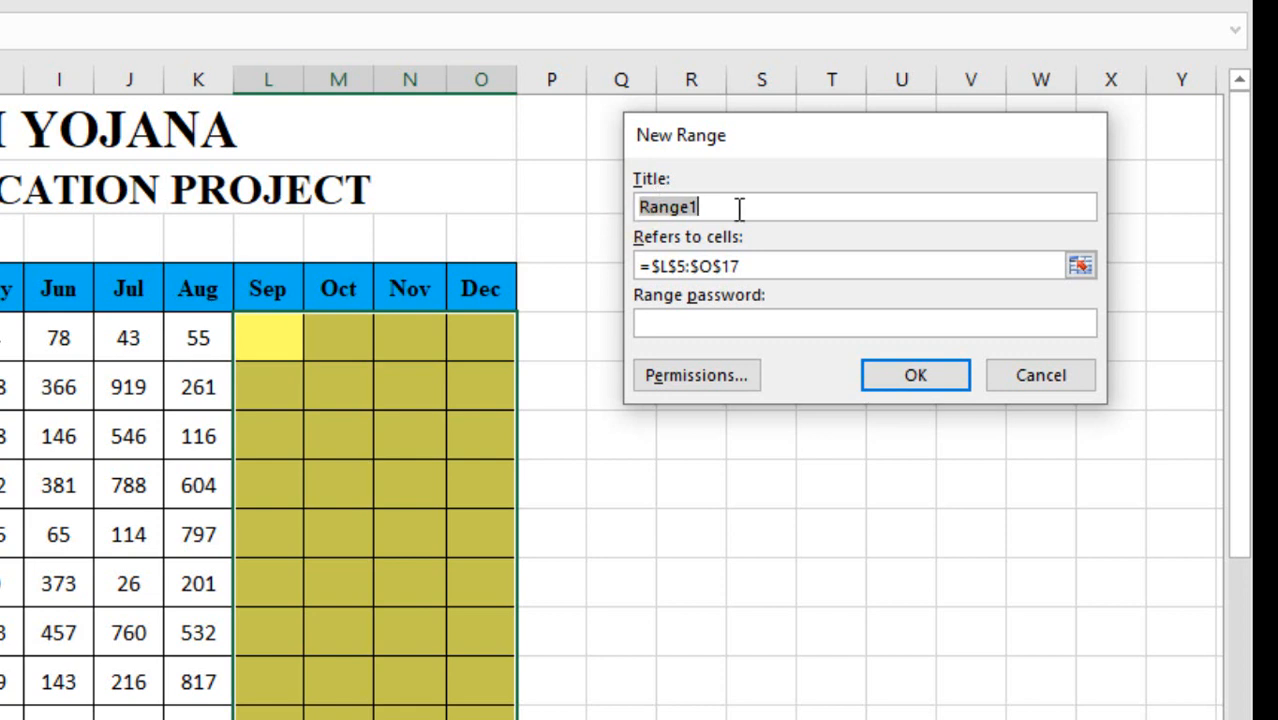
pyautogui.click(751, 268)
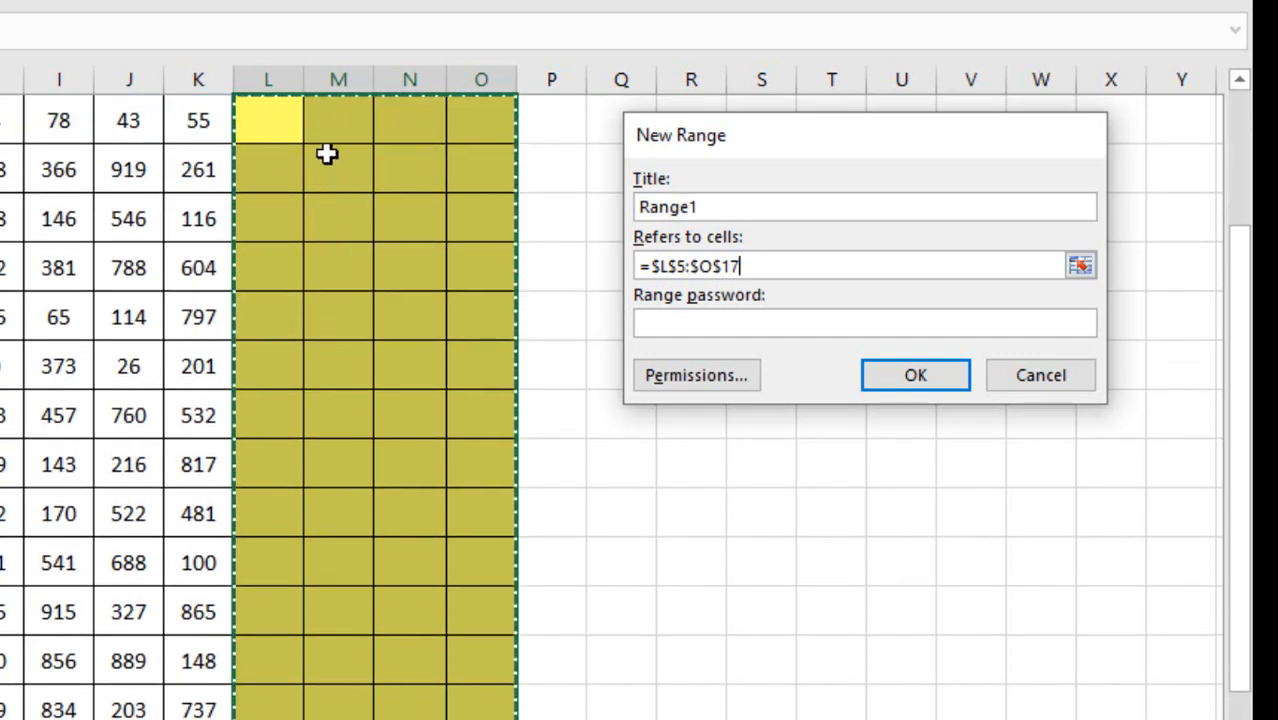
pyautogui.click(679, 323)
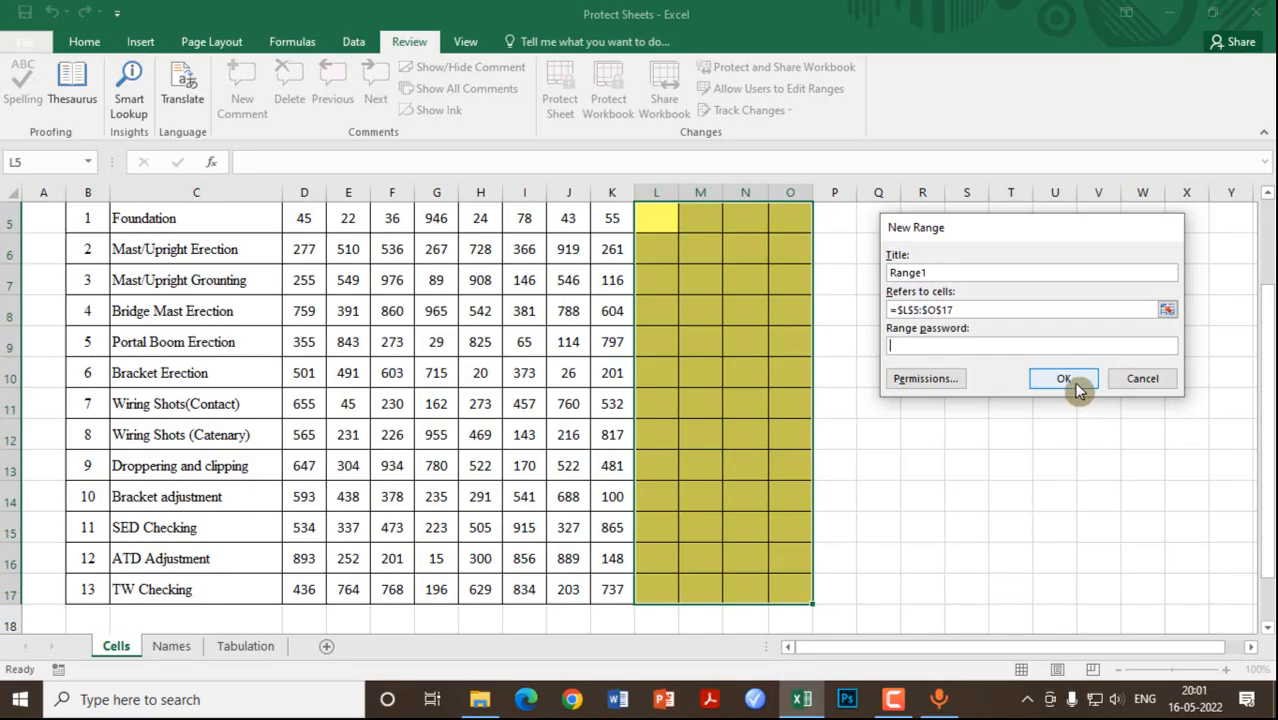
pyautogui.click(915, 375)
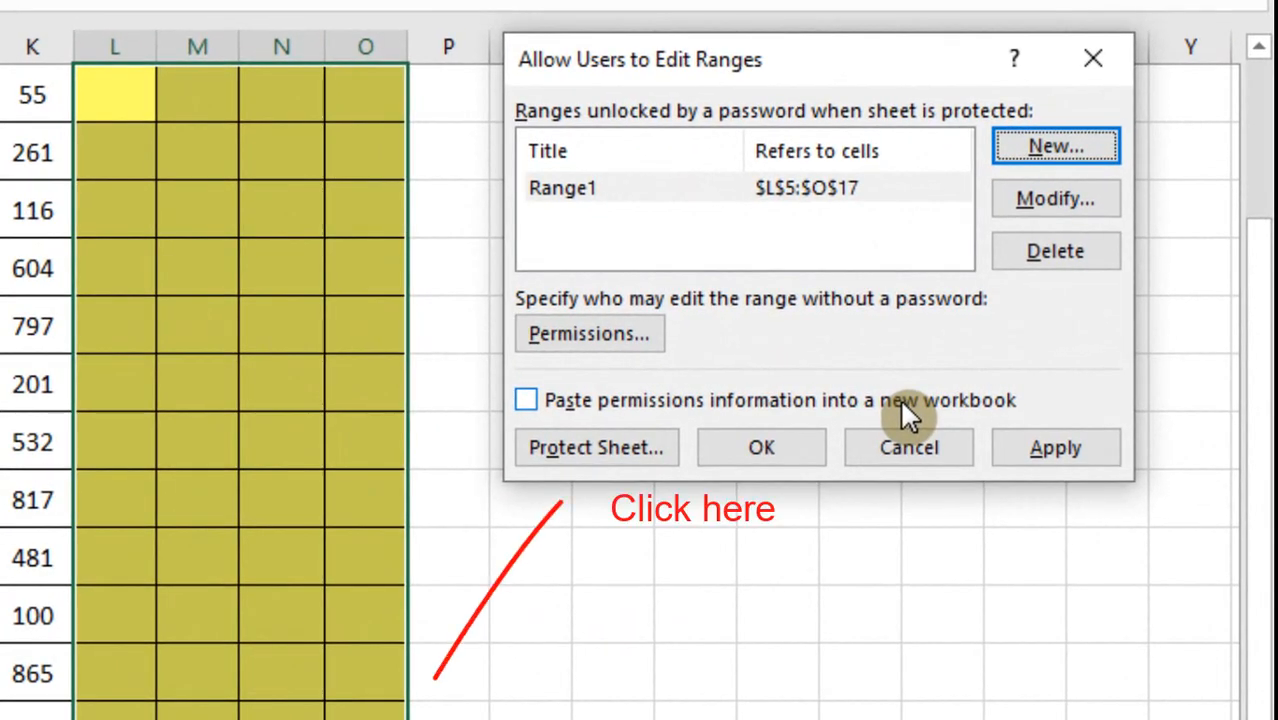
# Step: Protect the Cells sheet with a password and confirm it
pyautogui.click(596, 448)
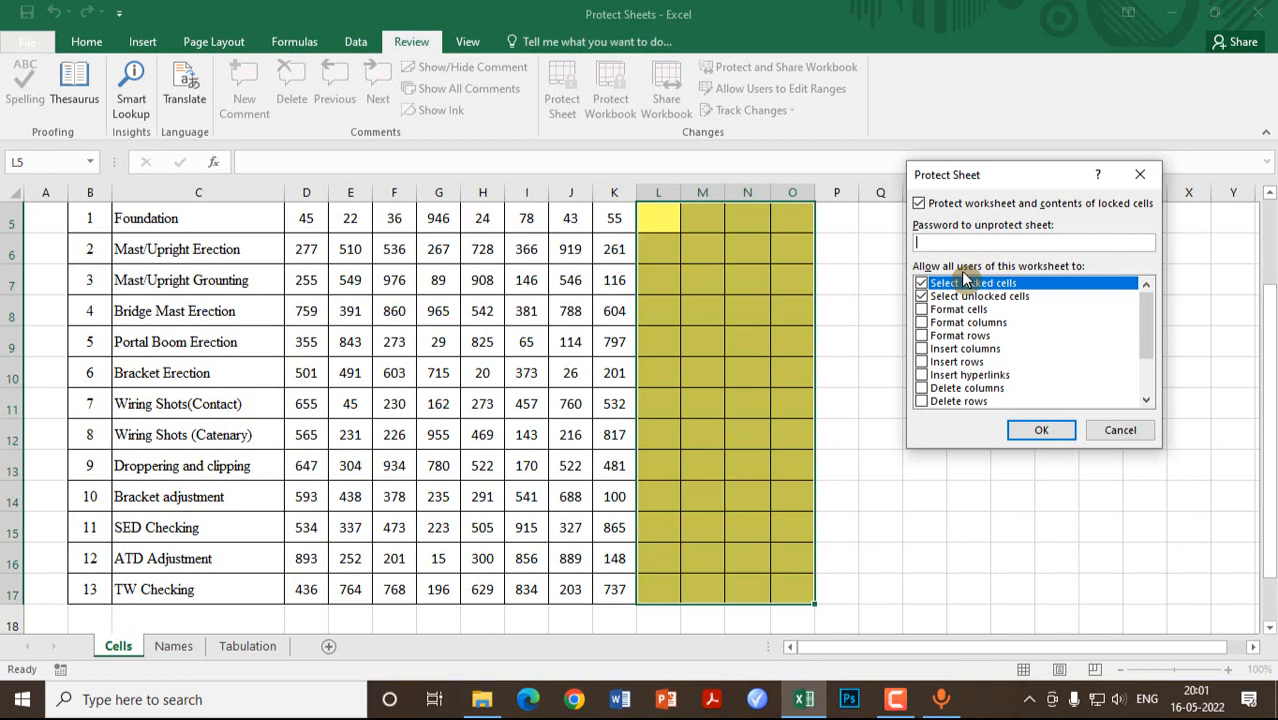
pyautogui.write('12')
pyautogui.click(1045, 430)
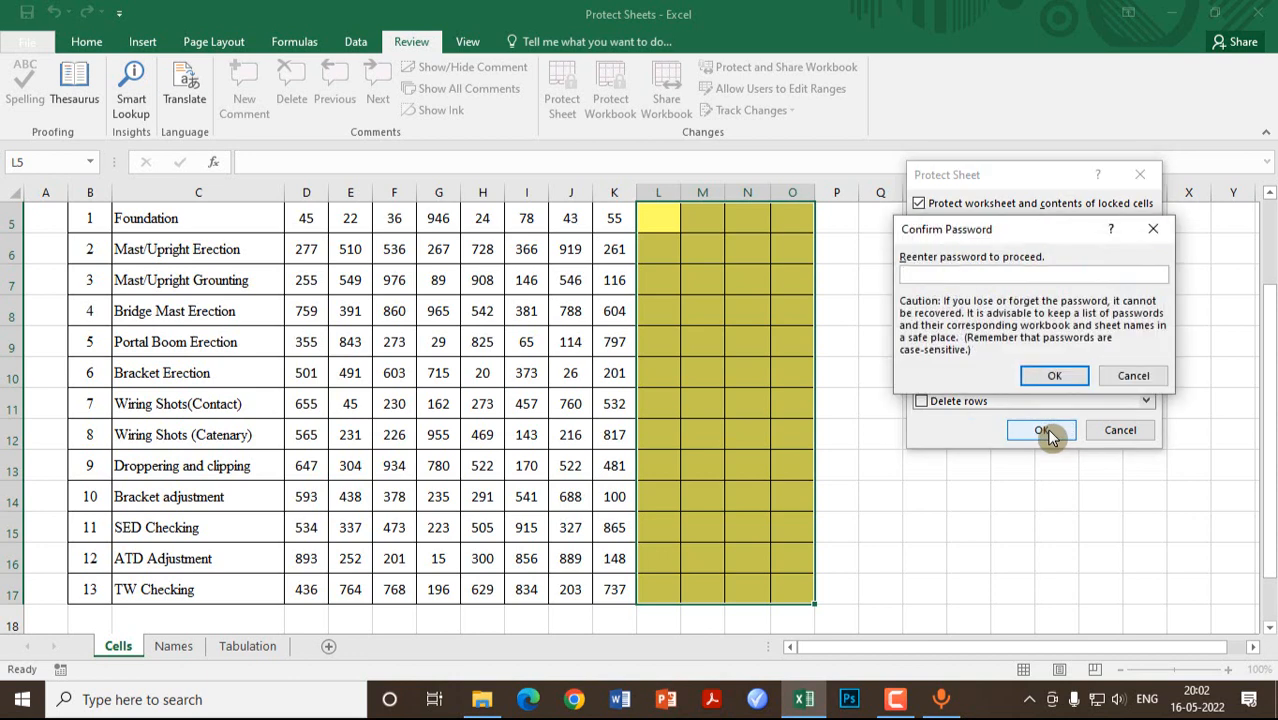
pyautogui.write('123')
pyautogui.click(1059, 372)
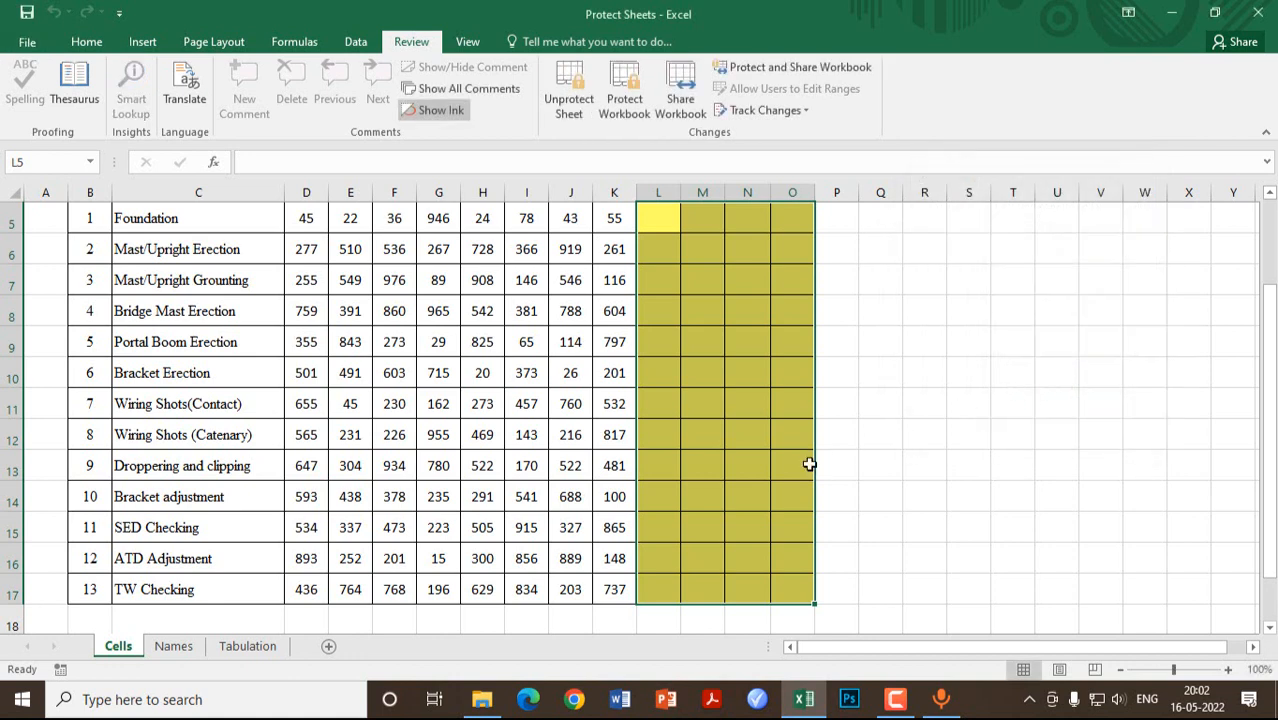
# Step: Try deleting the locked Jan value 45 and dismiss the protected-sheet warning
pyautogui.click(898, 440)
pyautogui.scroll(2, 536, 342)
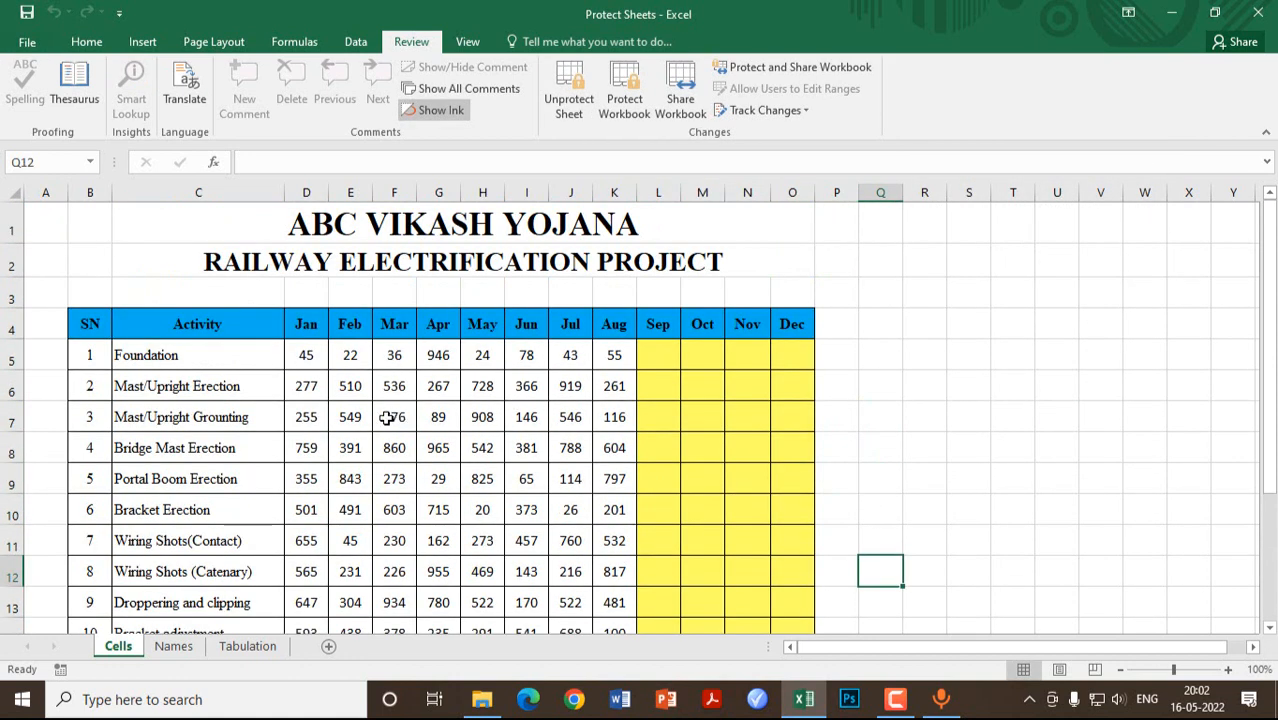
pyautogui.click(305, 357)
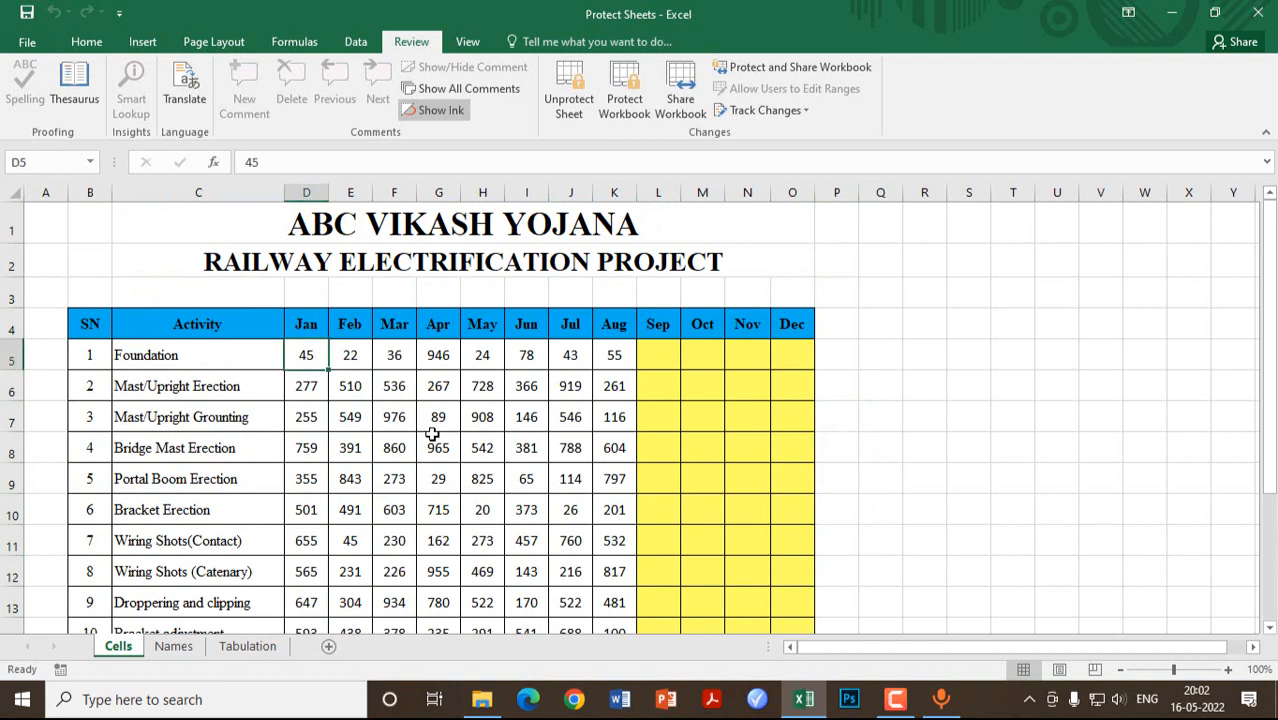
pyautogui.press('Delete')
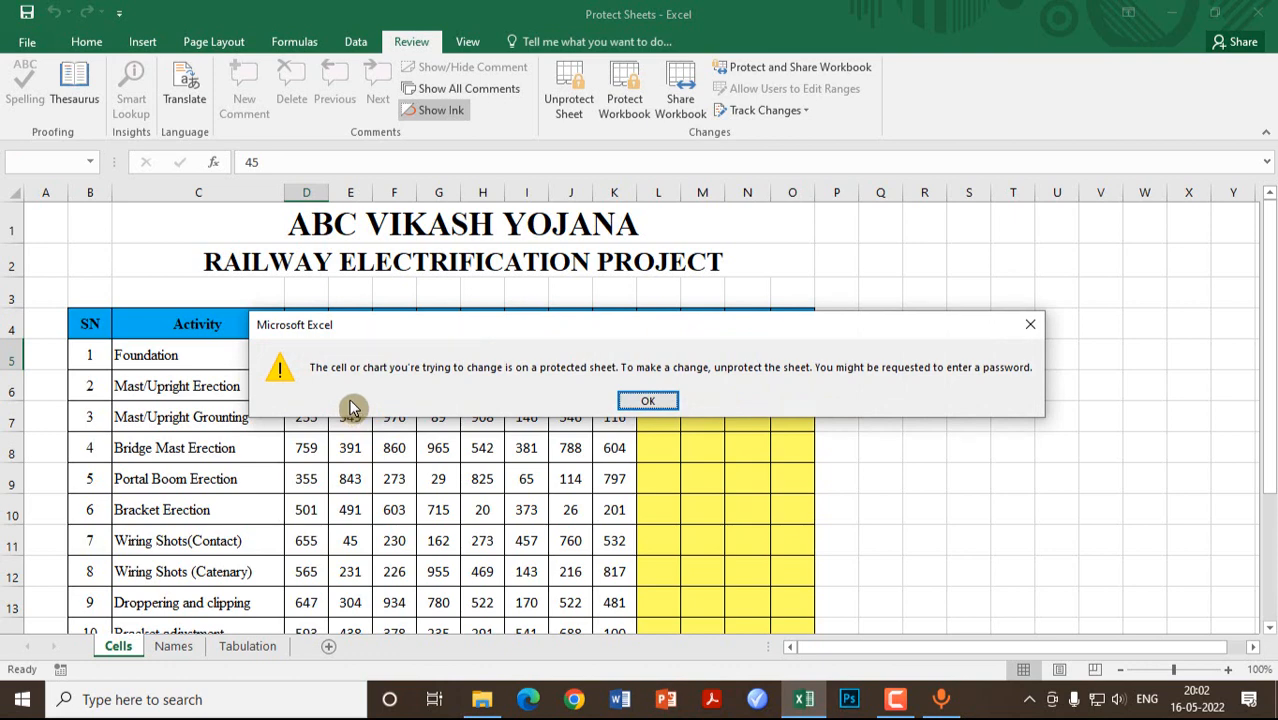
pyautogui.click(646, 402)
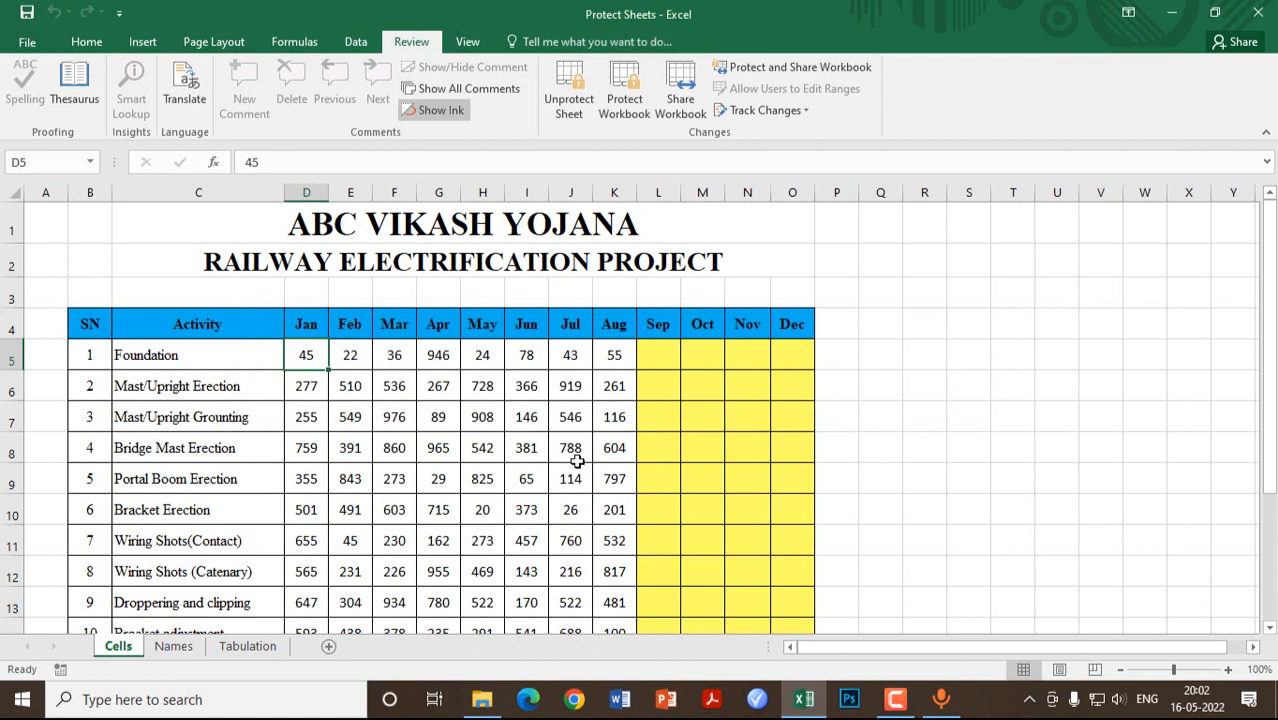
# Step: Enter Sep values 78 and 56, then 25 and 59 in Foundation's Oct and Nov cells
pyautogui.click(656, 355)
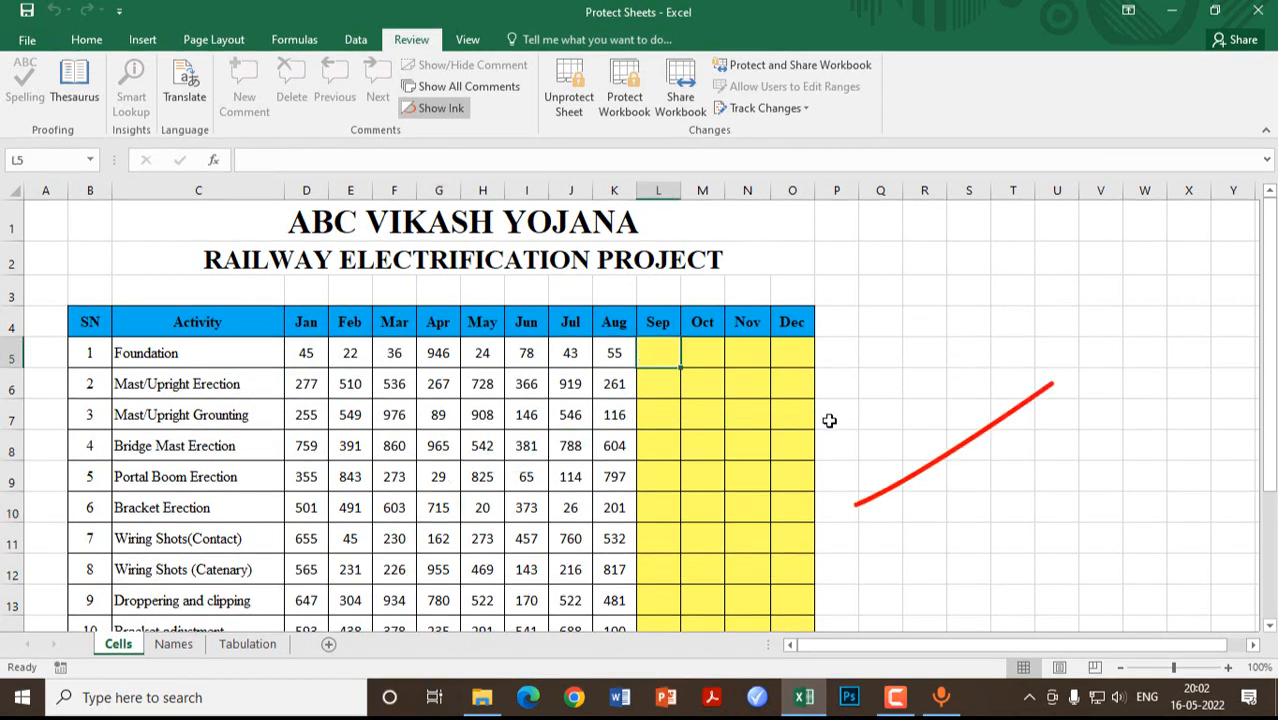
pyautogui.write('78')
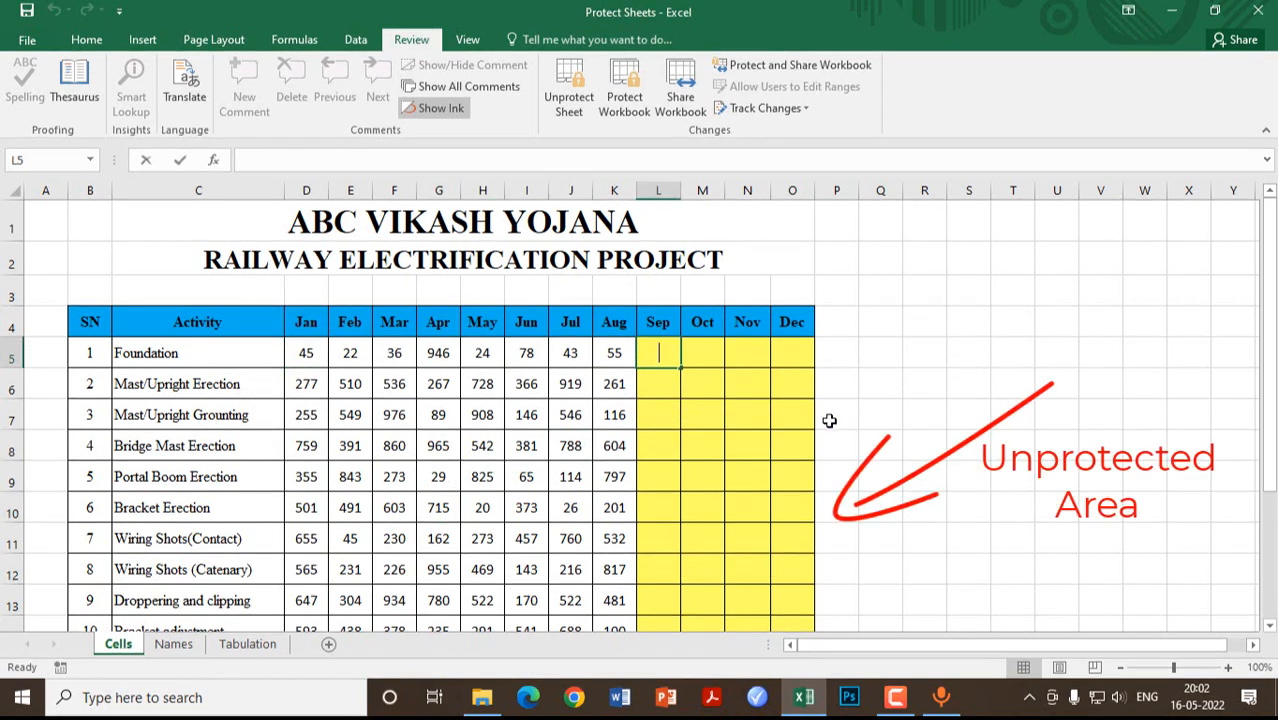
pyautogui.press('Return')
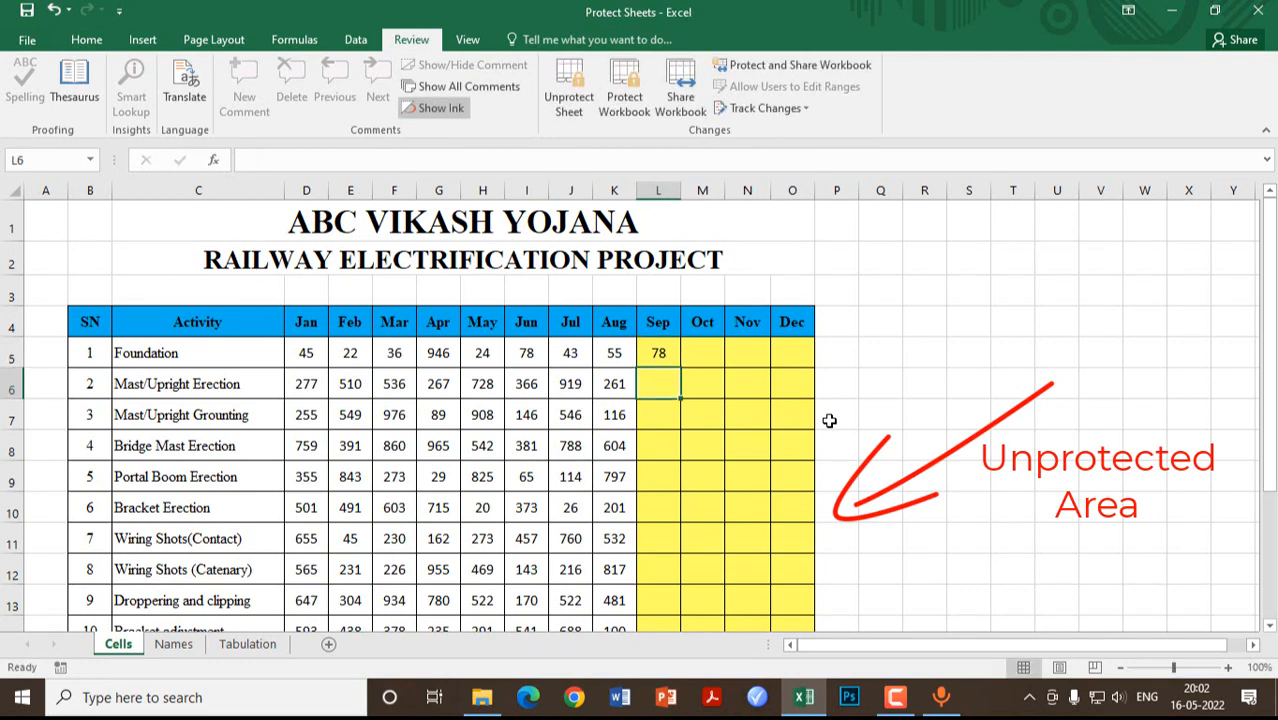
pyautogui.write('56')
pyautogui.press('Return')
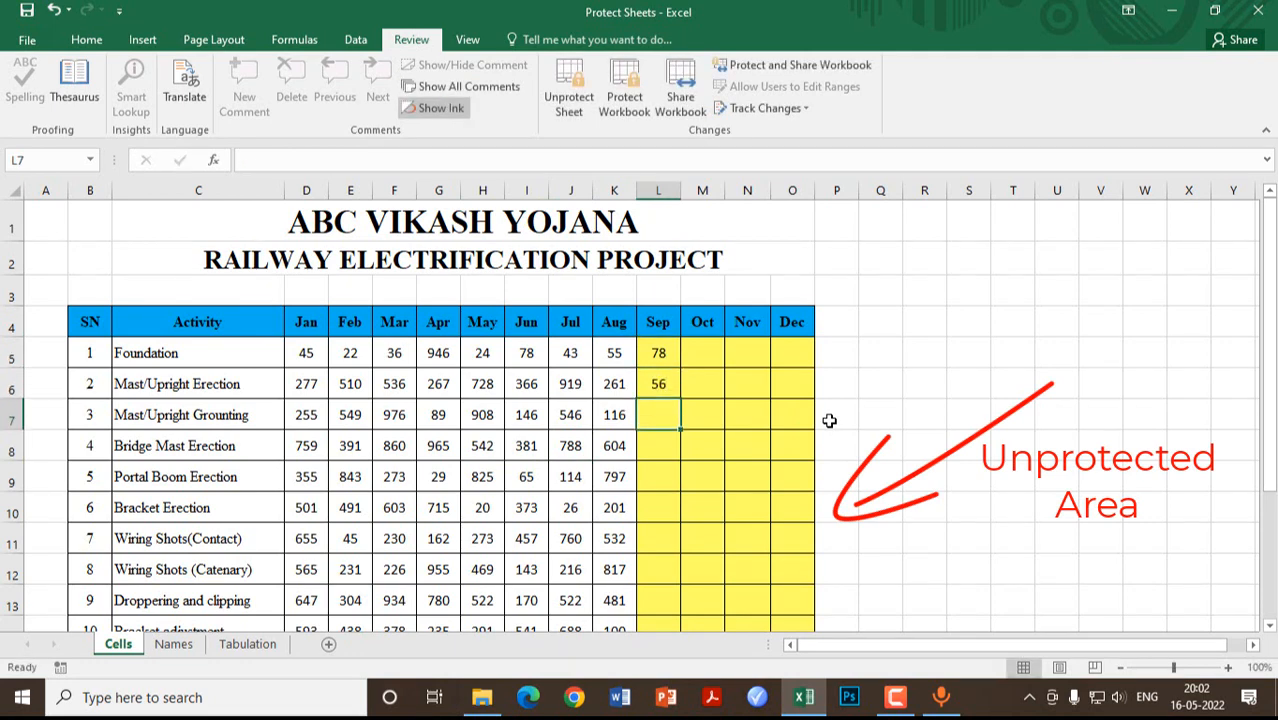
pyautogui.press('Up')
pyautogui.press('Up')
pyautogui.press('Right')
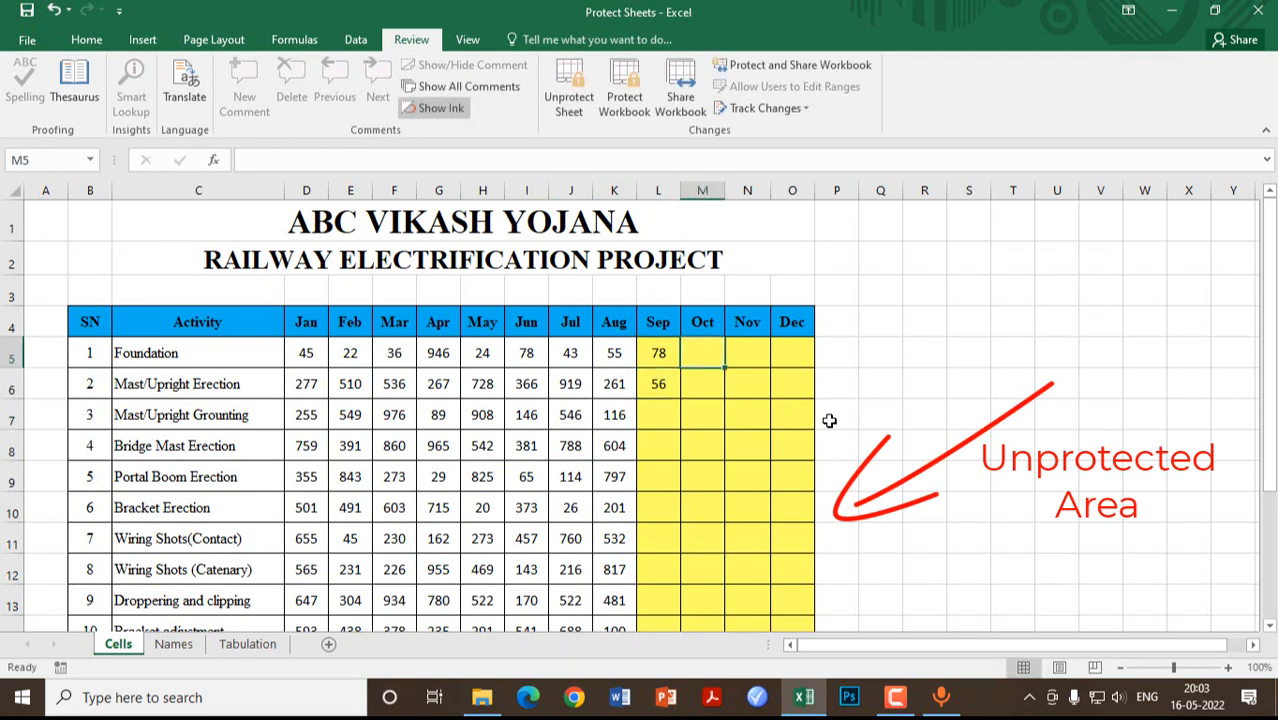
pyautogui.write('25')
pyautogui.press('Right')
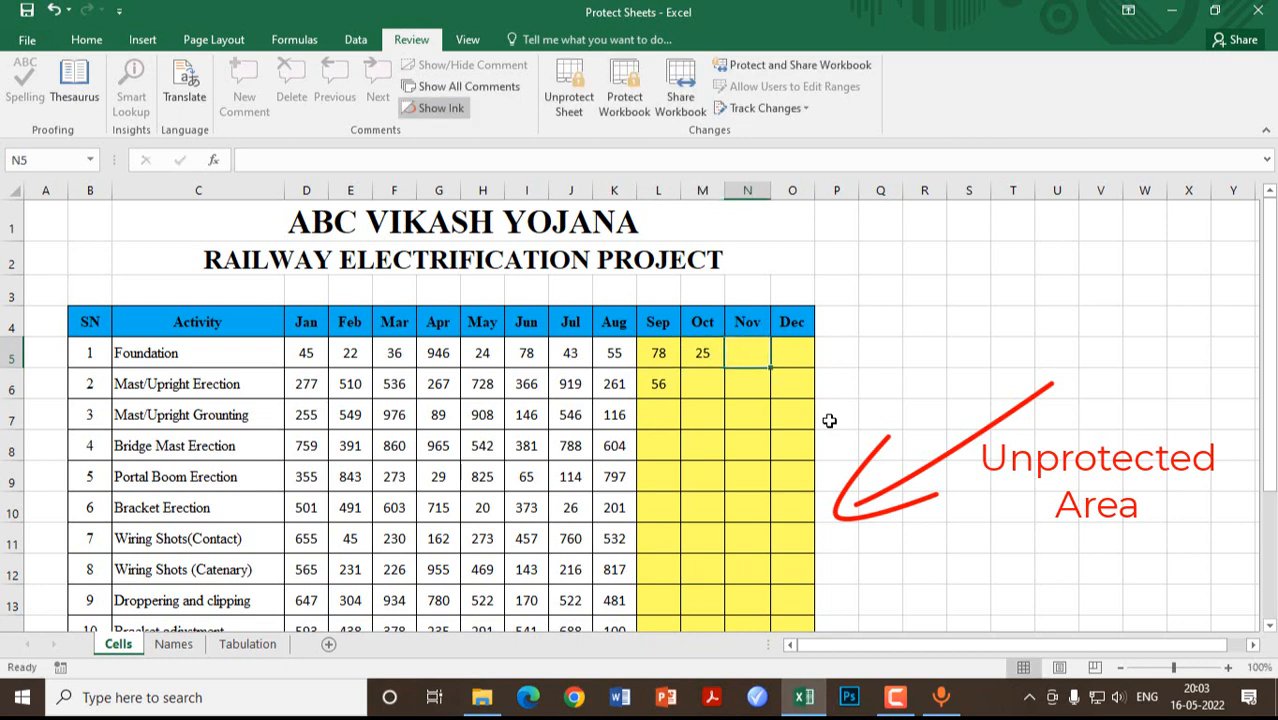
pyautogui.write('59')
pyautogui.press('Return')
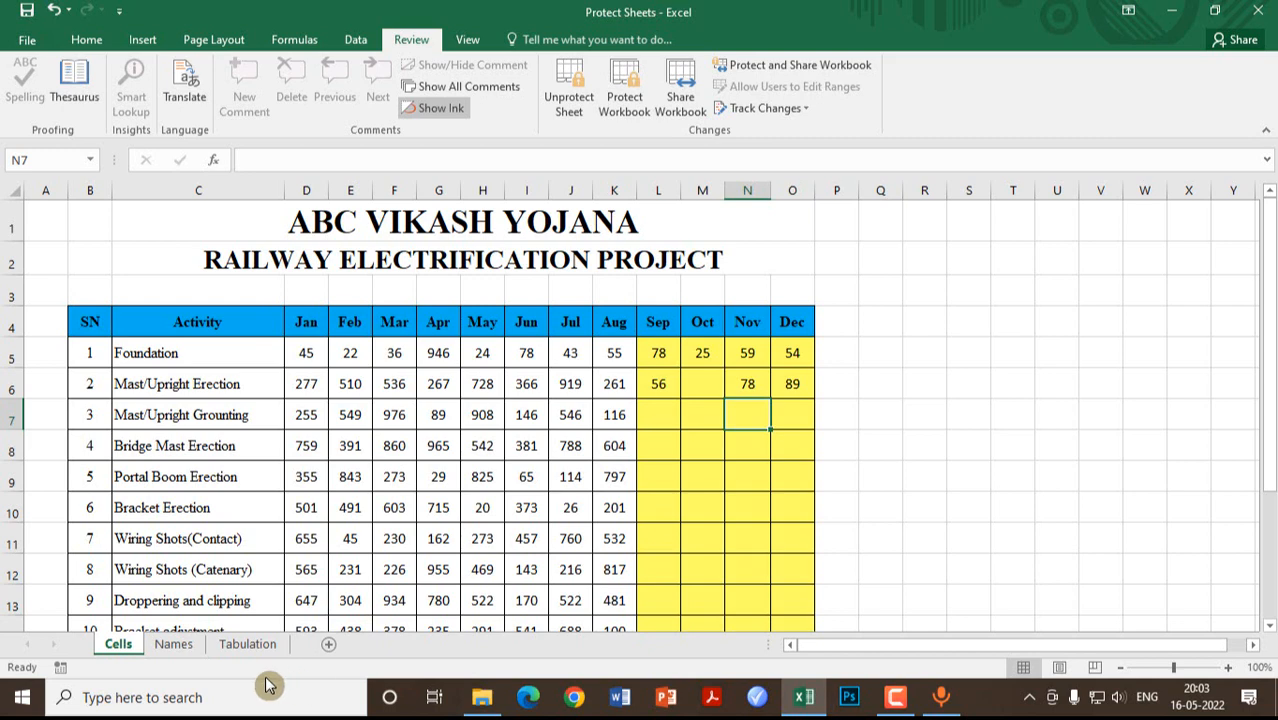
# Step: Switch to the Names sheet and select the Sep cells L7:L19
pyautogui.click(175, 646)
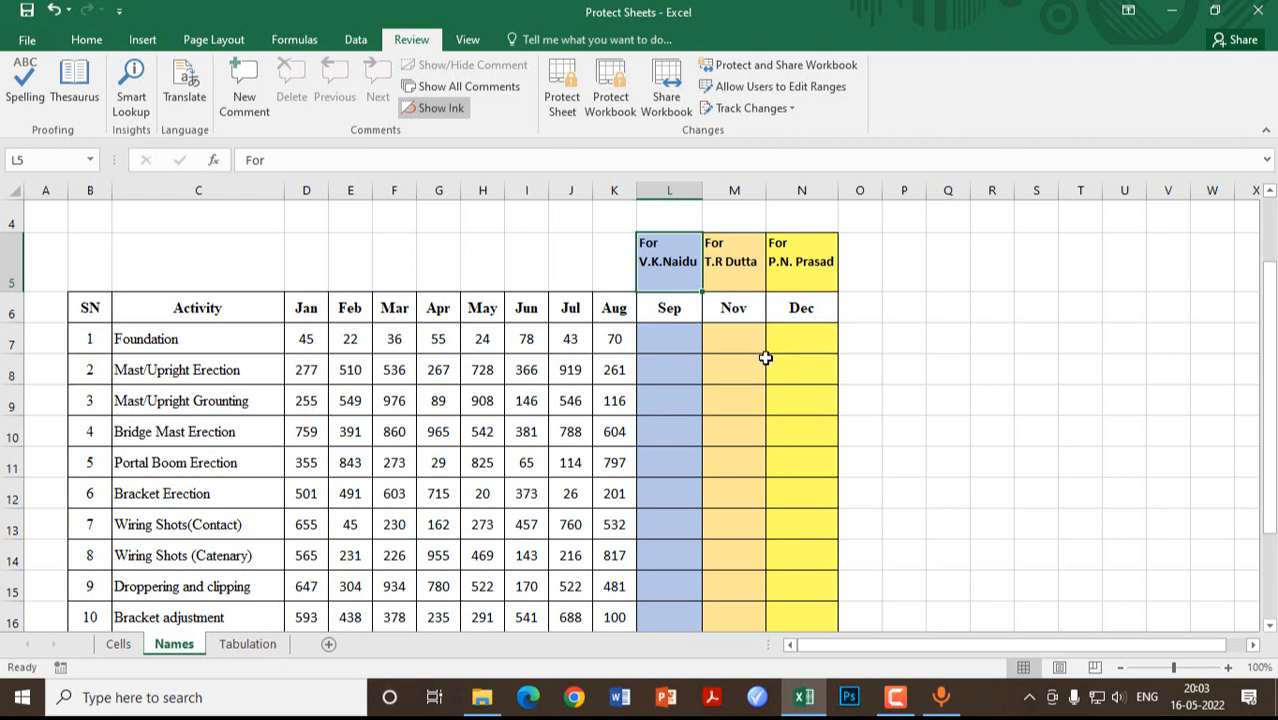
pyautogui.click(657, 343)
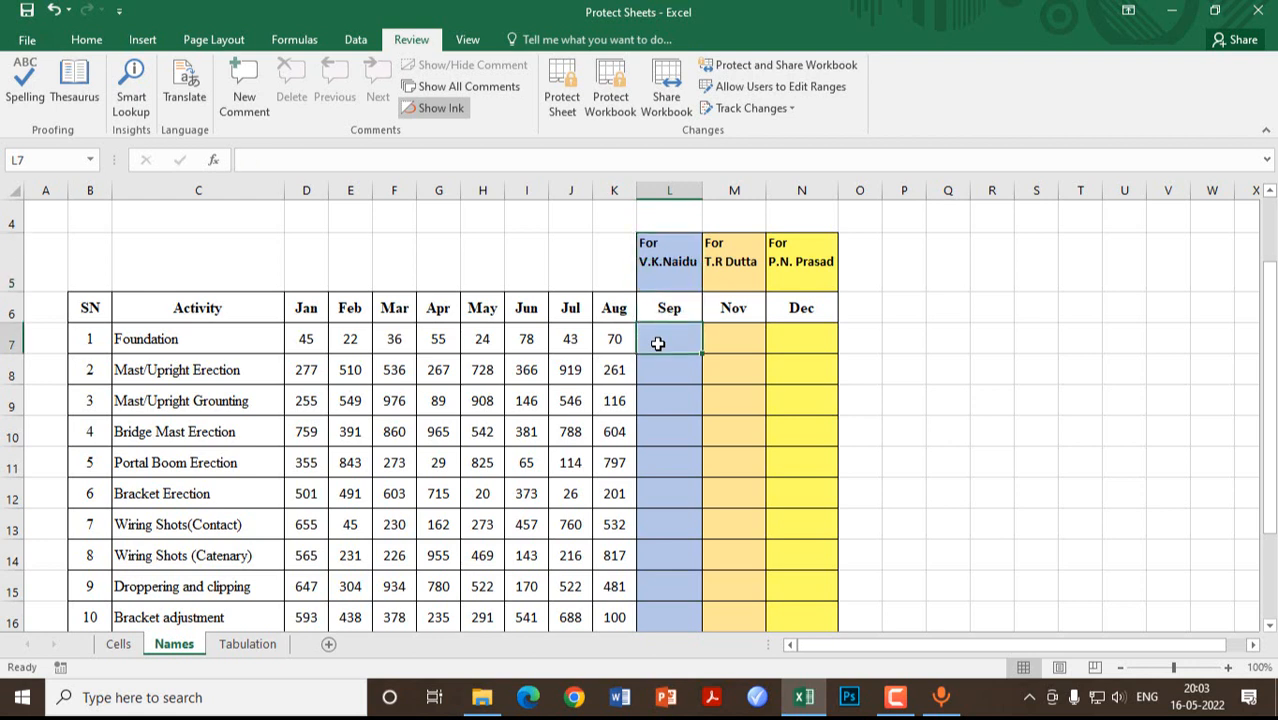
pyautogui.moveTo(657, 343); pyautogui.dragTo(673, 556)
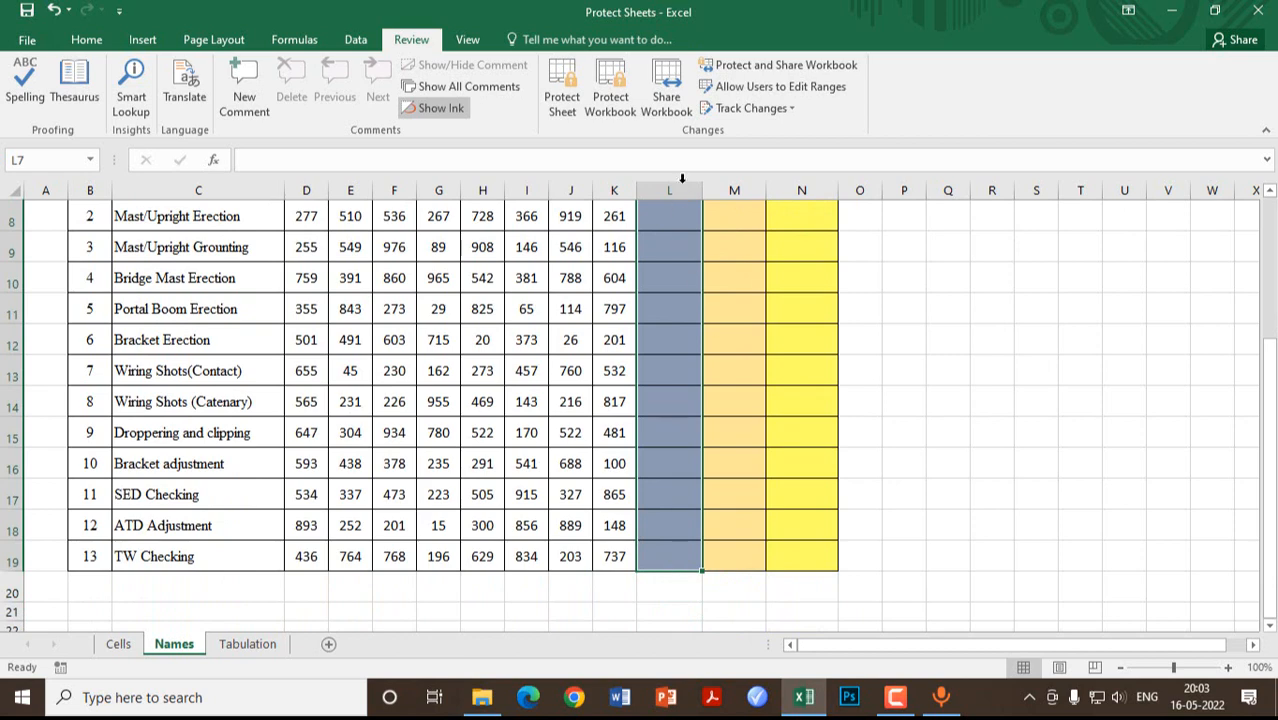
# Step: Add a password-protected editable range titled For VKN covering $L$7:$L$19
pyautogui.click(765, 86)
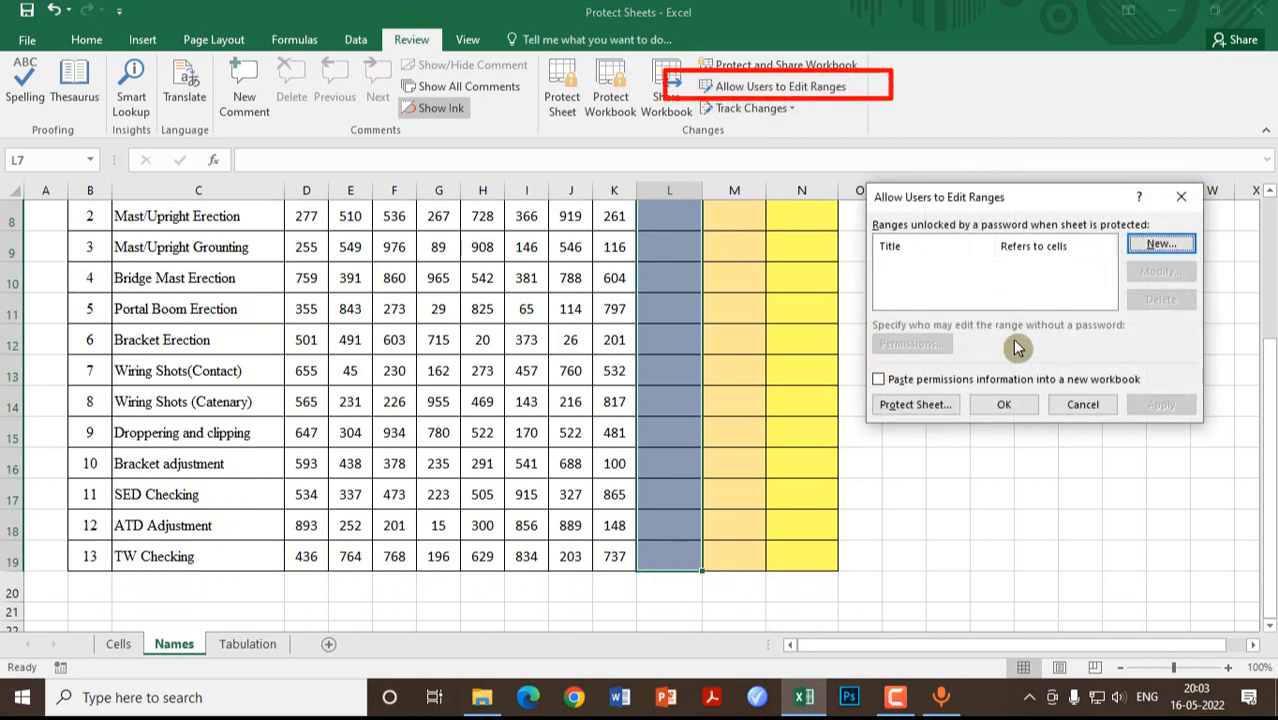
pyautogui.click(1146, 246)
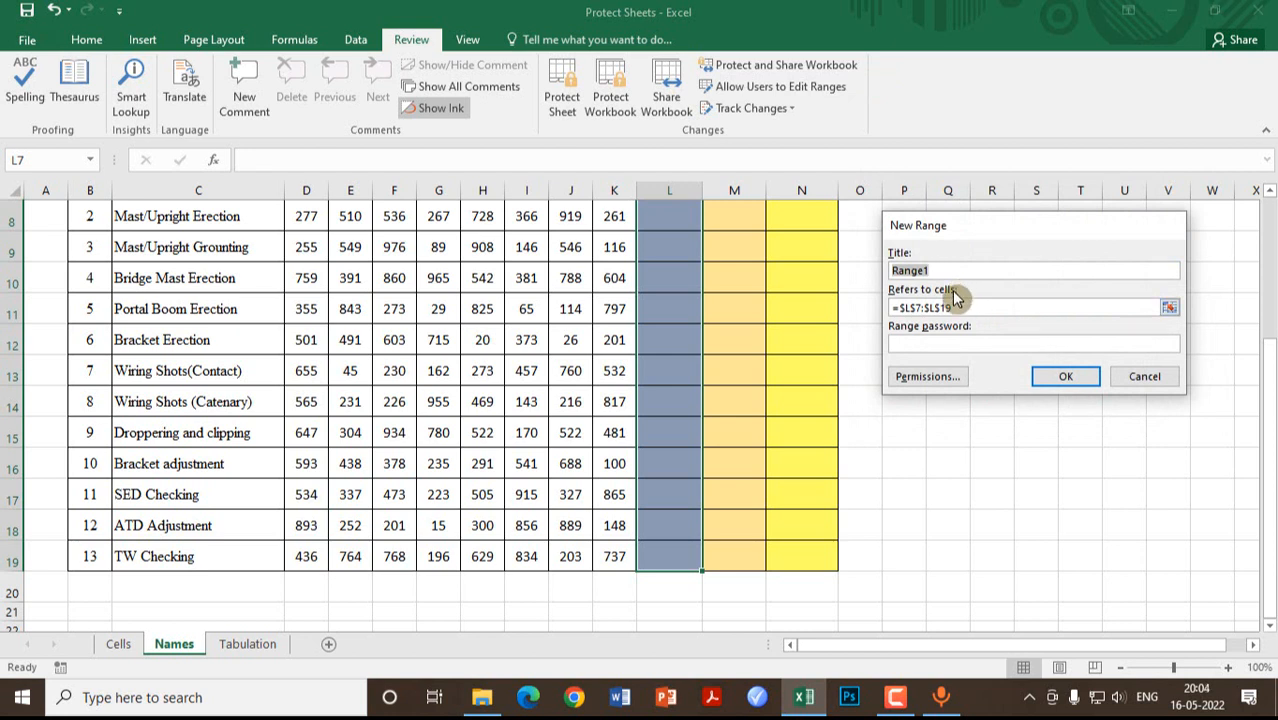
pyautogui.write('For VKN')
pyautogui.click(965, 310)
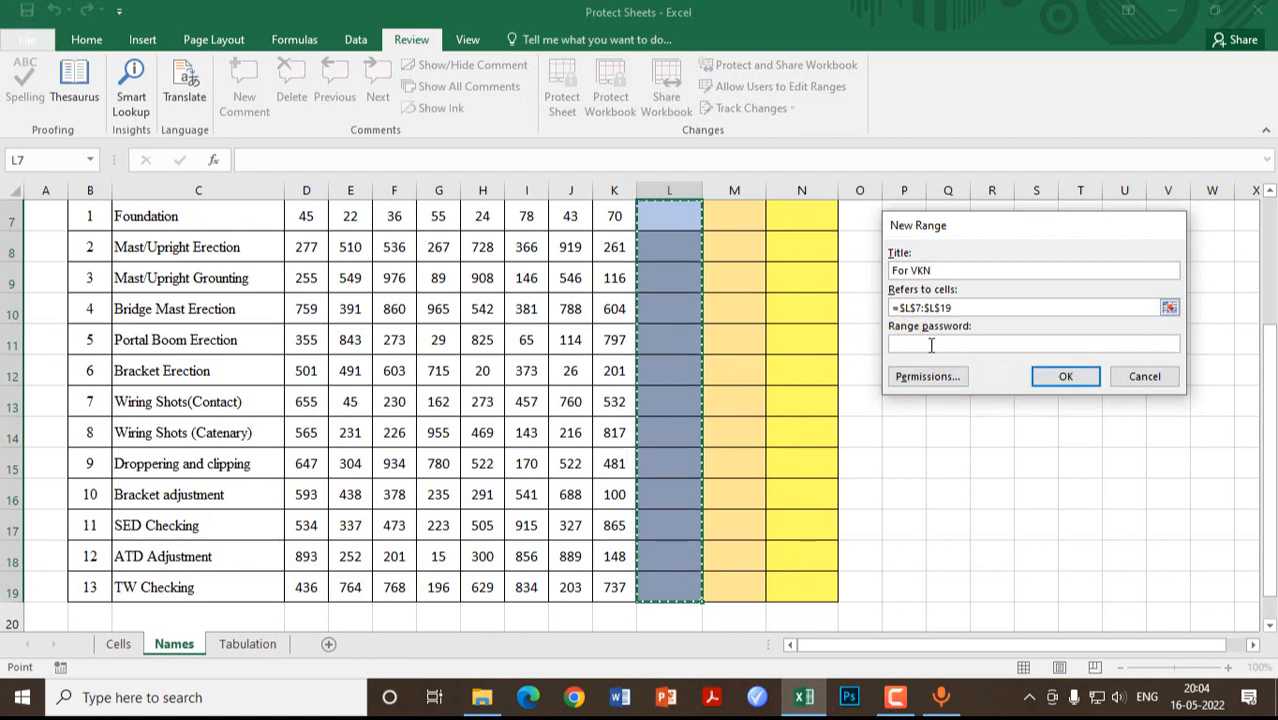
pyautogui.click(931, 345)
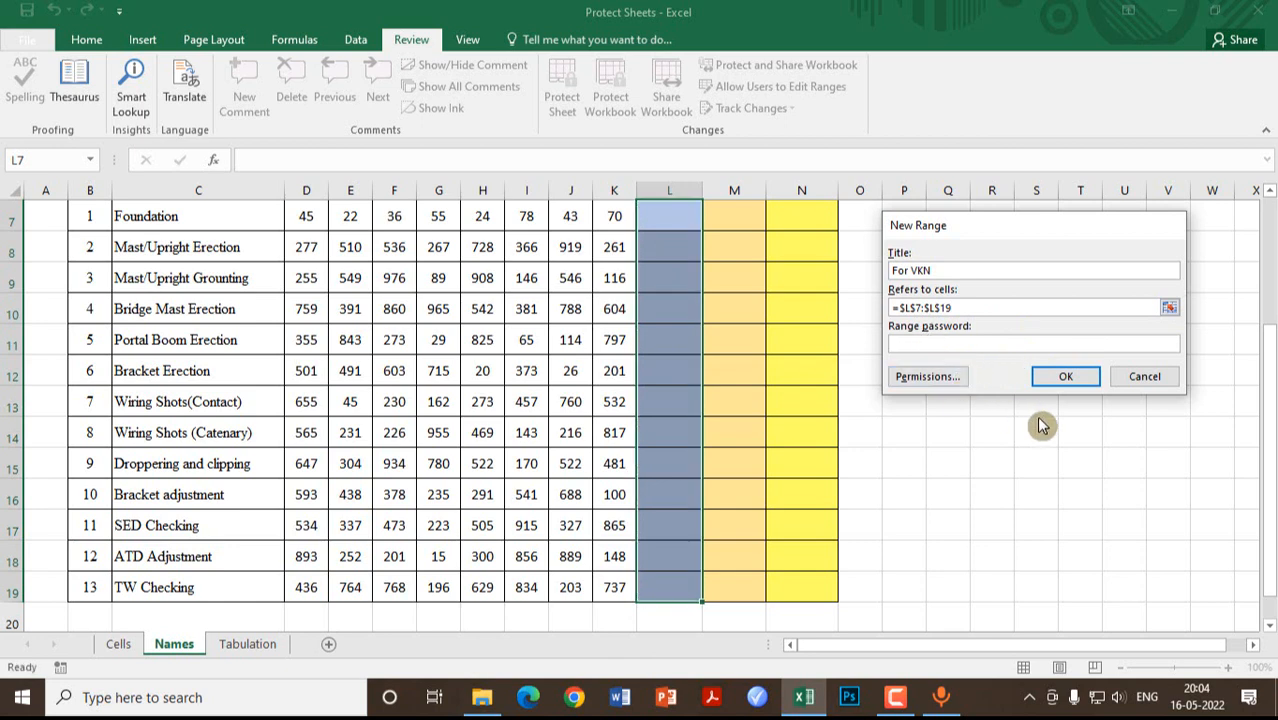
pyautogui.write('123')
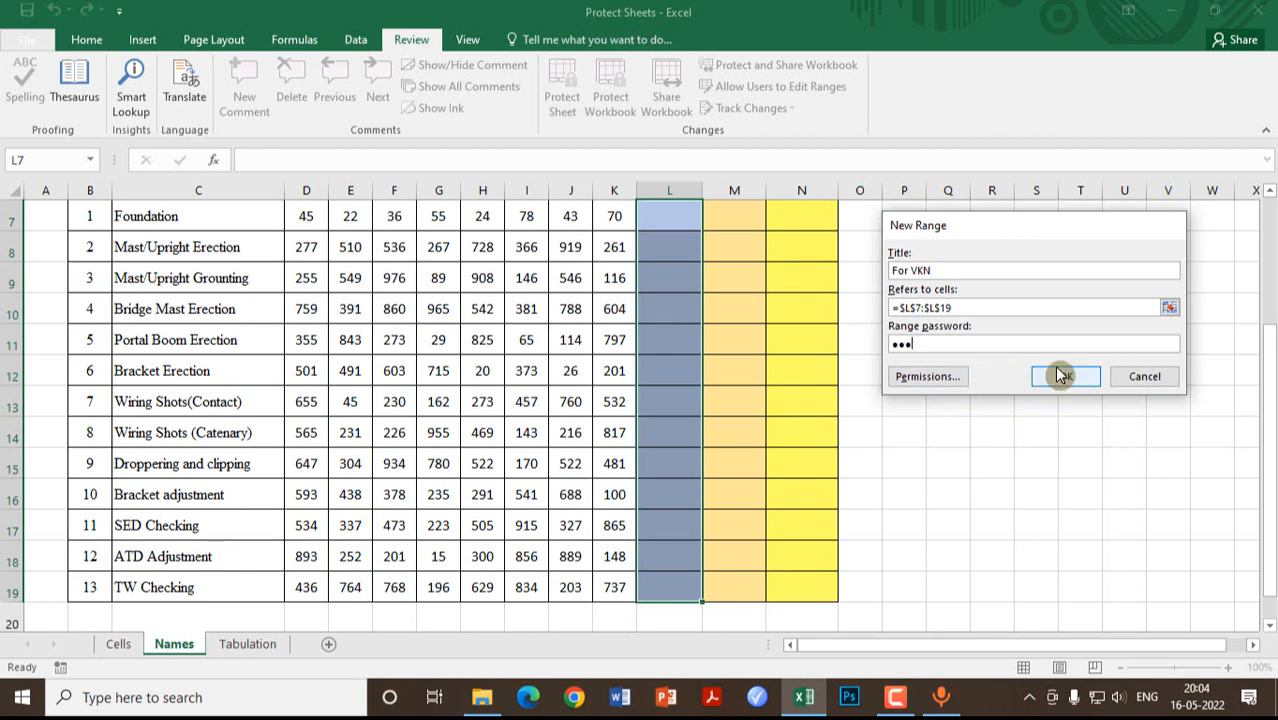
pyautogui.click(1057, 374)
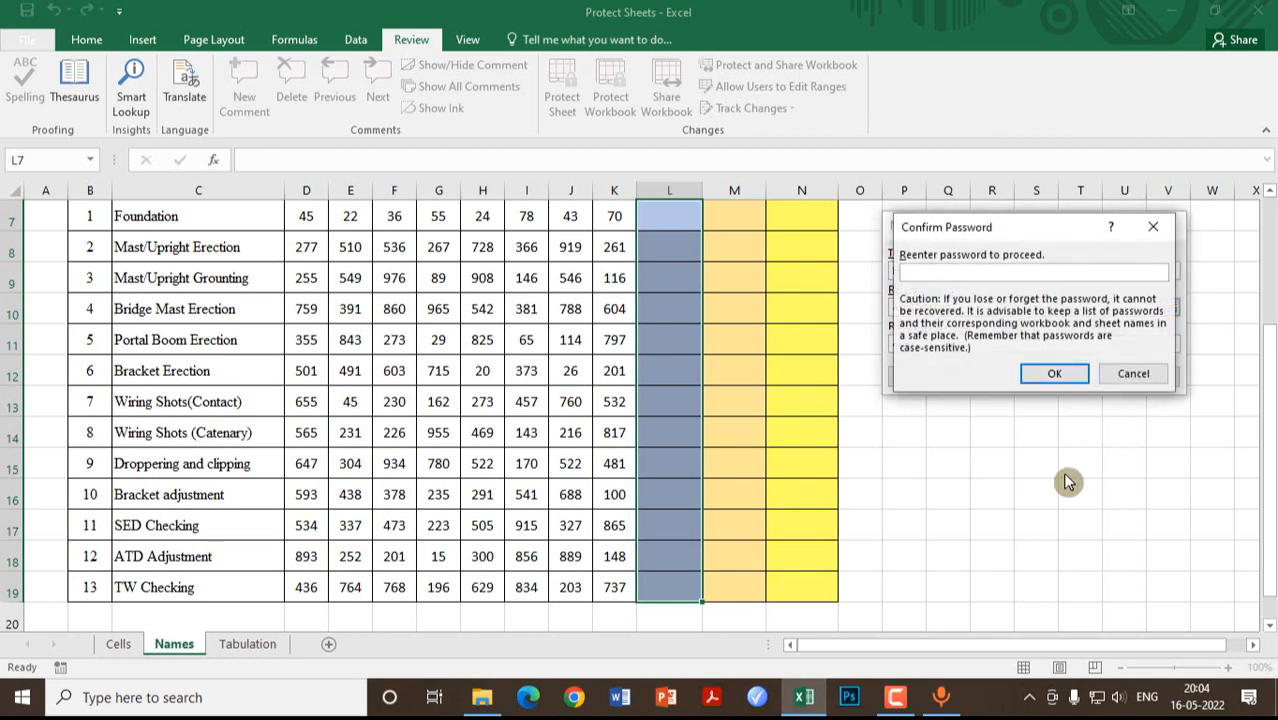
pyautogui.write('123')
pyautogui.click(1055, 375)
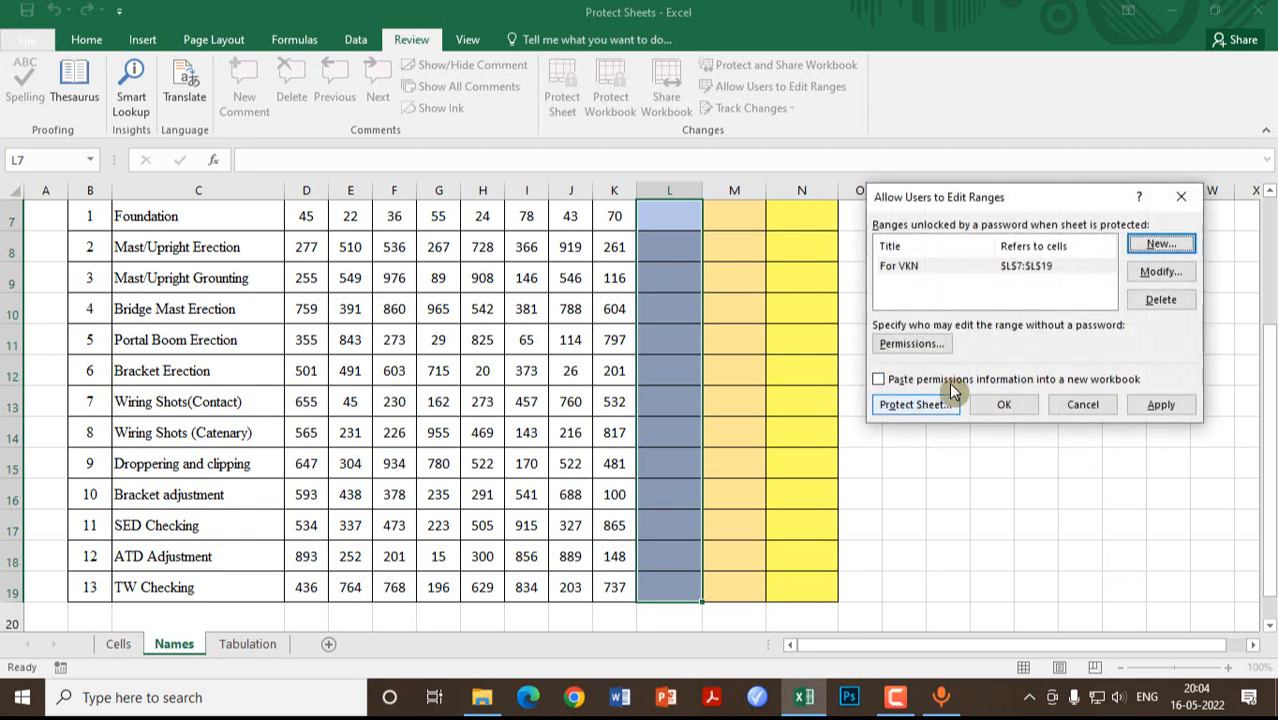
pyautogui.click(1160, 246)
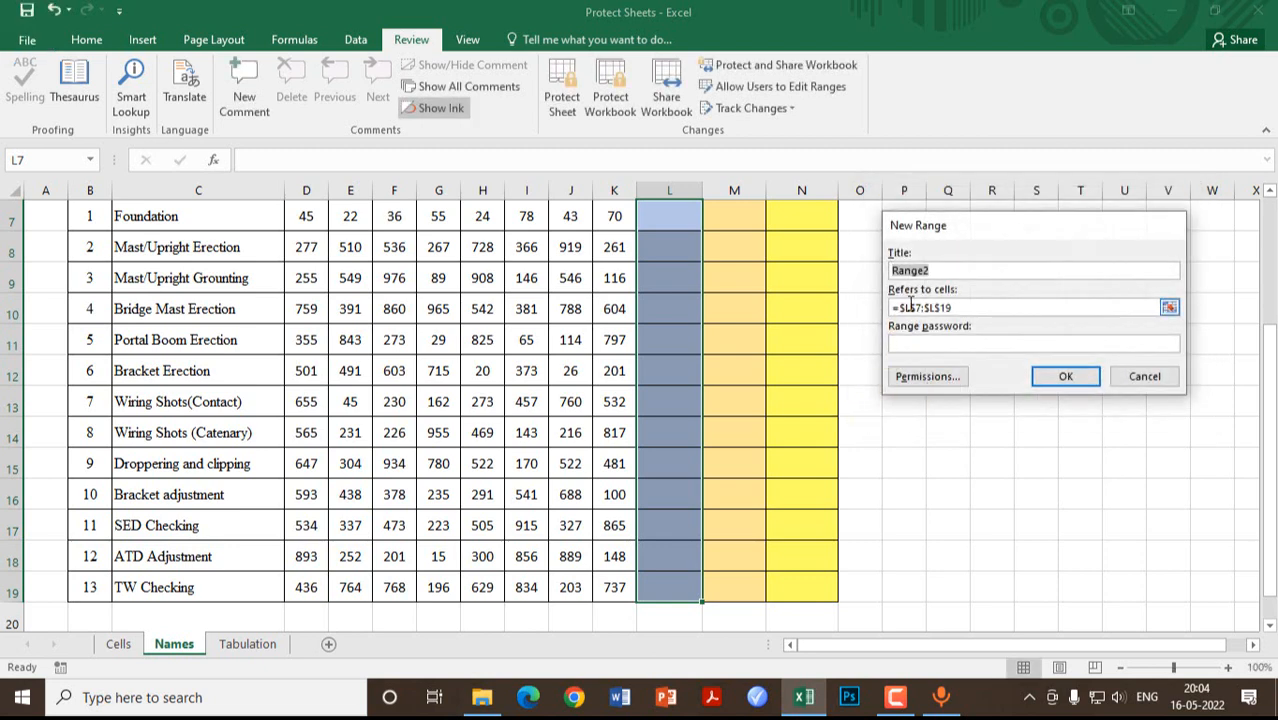
# Step: Title the second range 'for TRD' and point it at the Nov cells M7:M19
pyautogui.click(1045, 373)
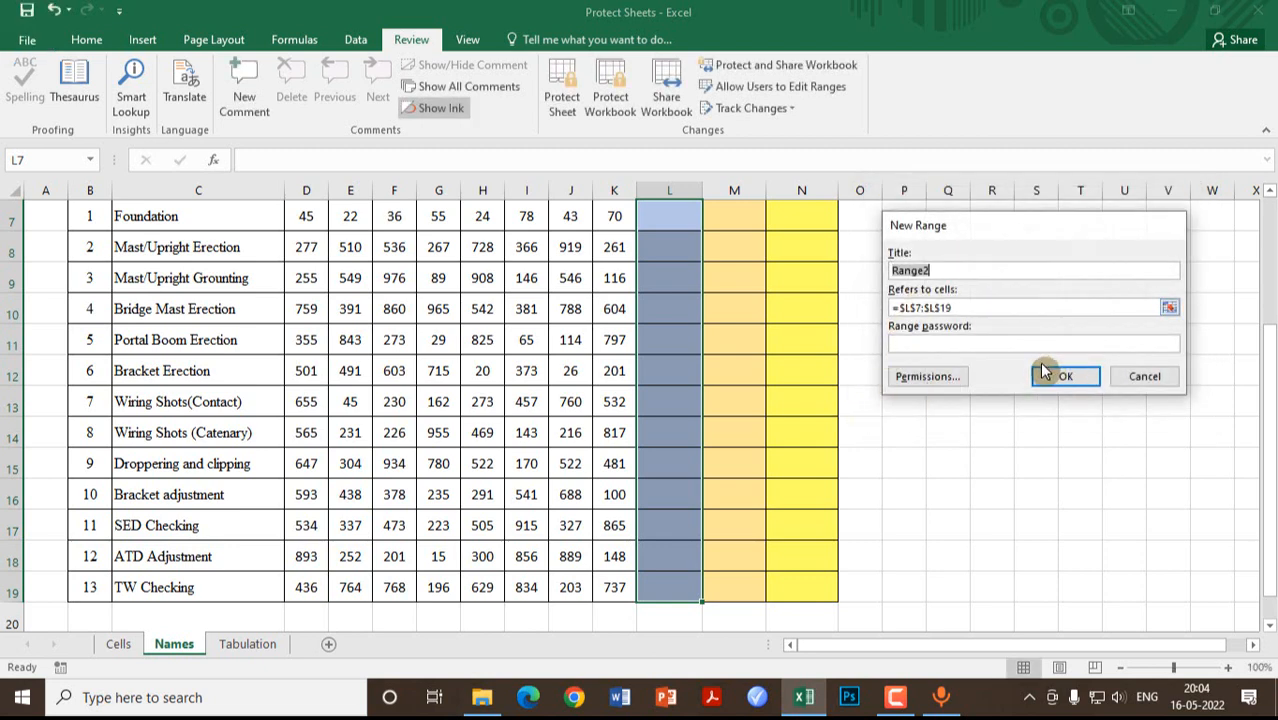
pyautogui.write('for TRD')
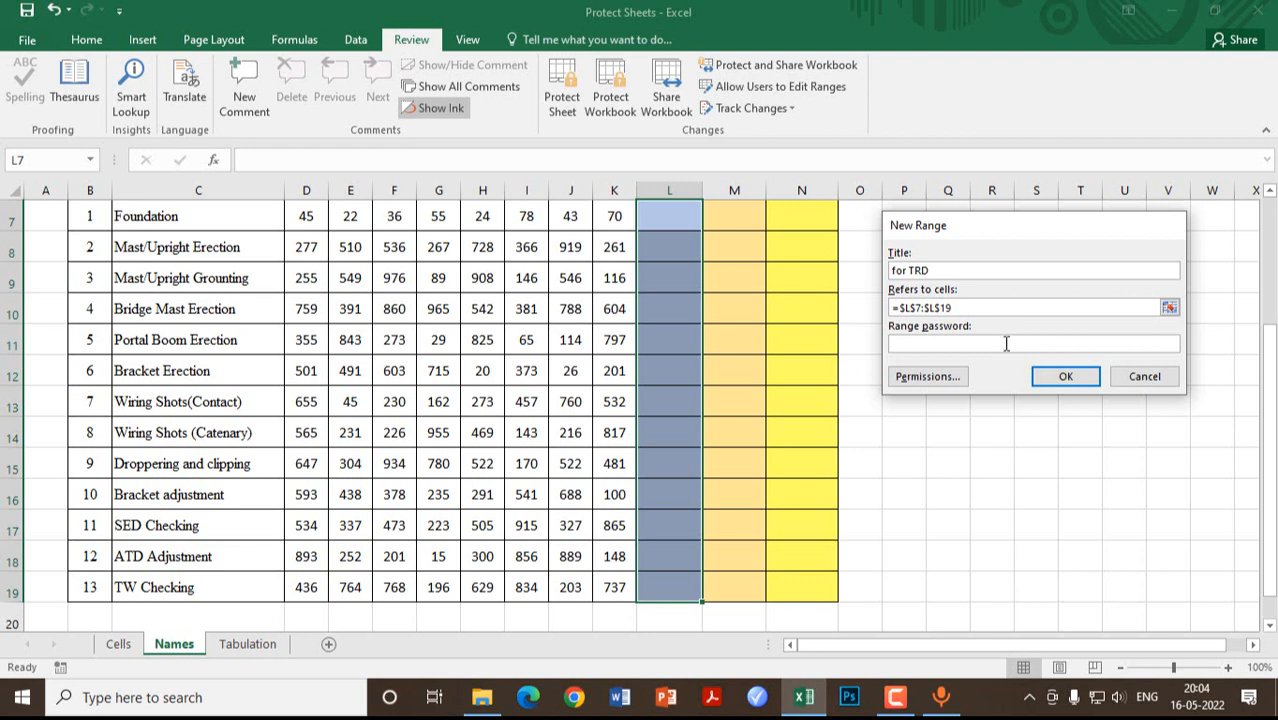
pyautogui.click(993, 312)
pyautogui.moveTo(993, 312); pyautogui.dragTo(839, 313)
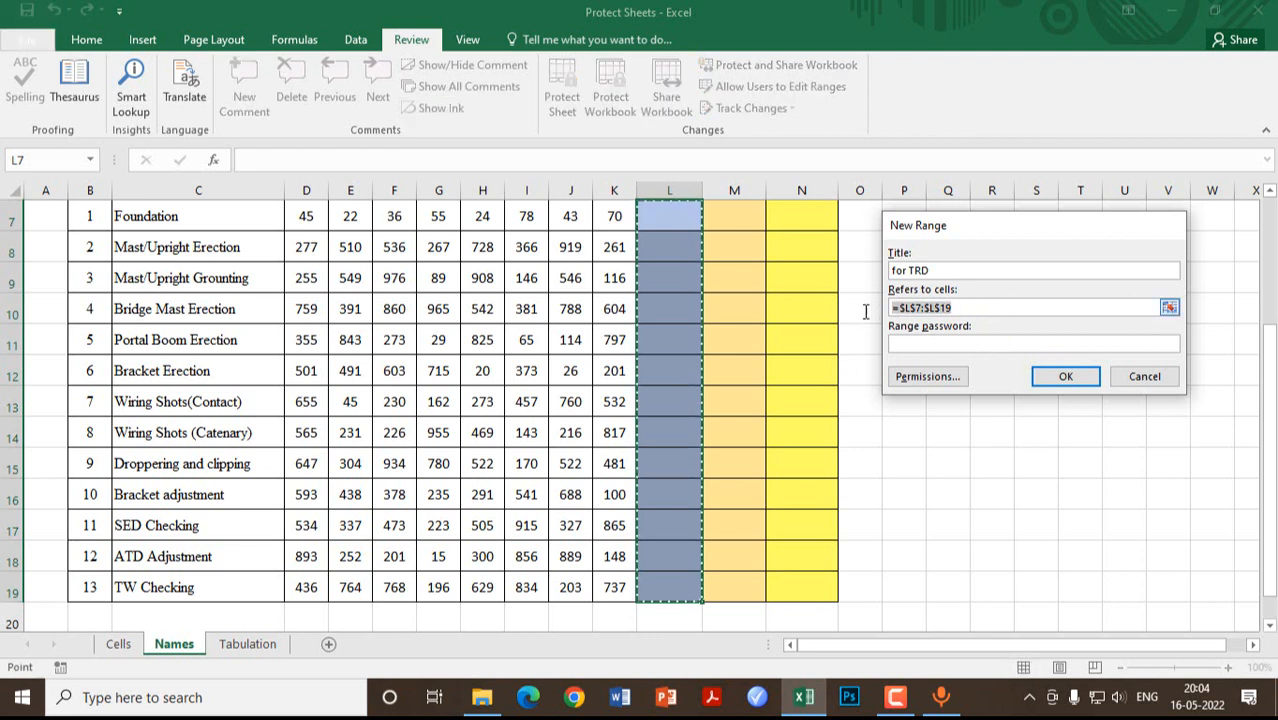
pyautogui.press('Delete')
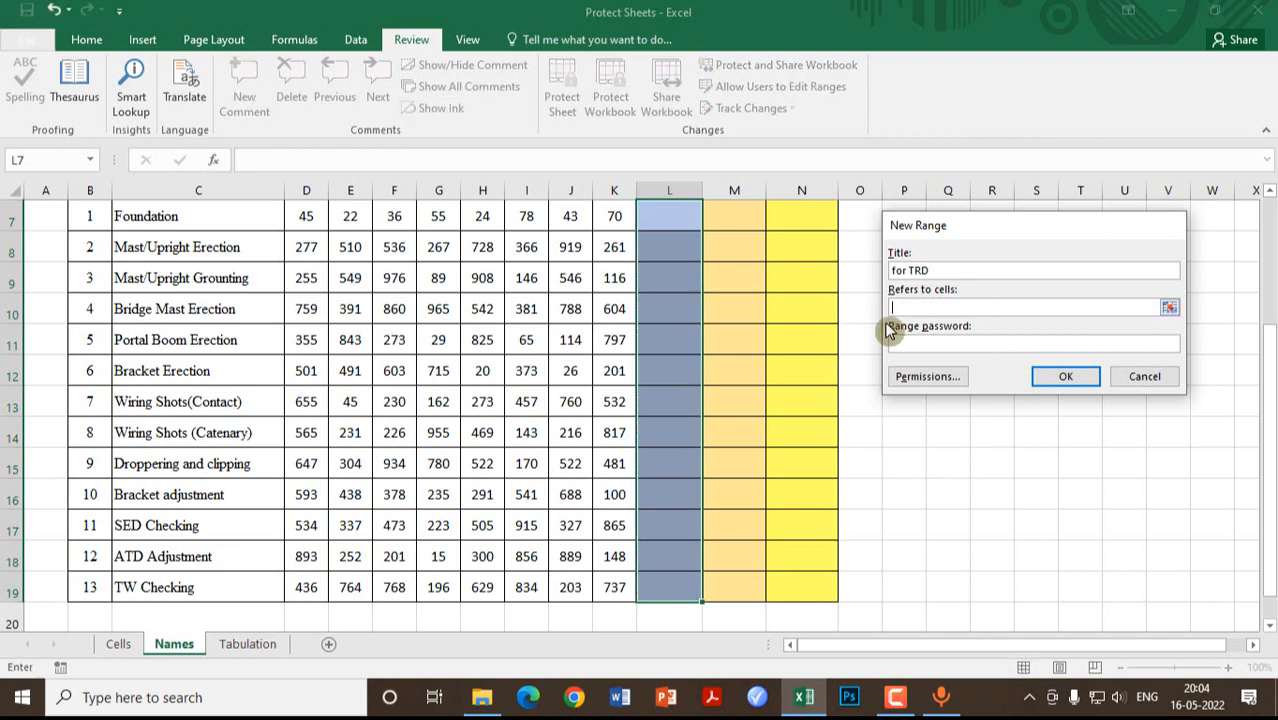
pyautogui.click(1169, 307)
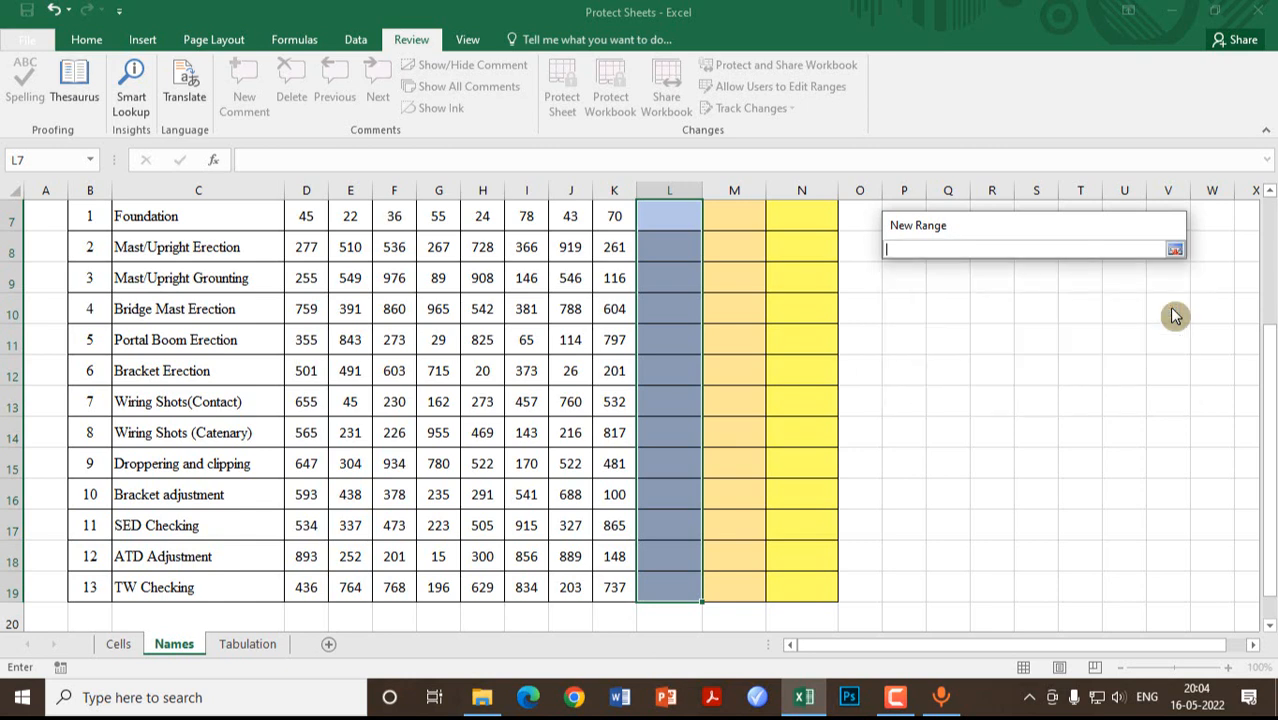
pyautogui.scroll(2, 992, 334)
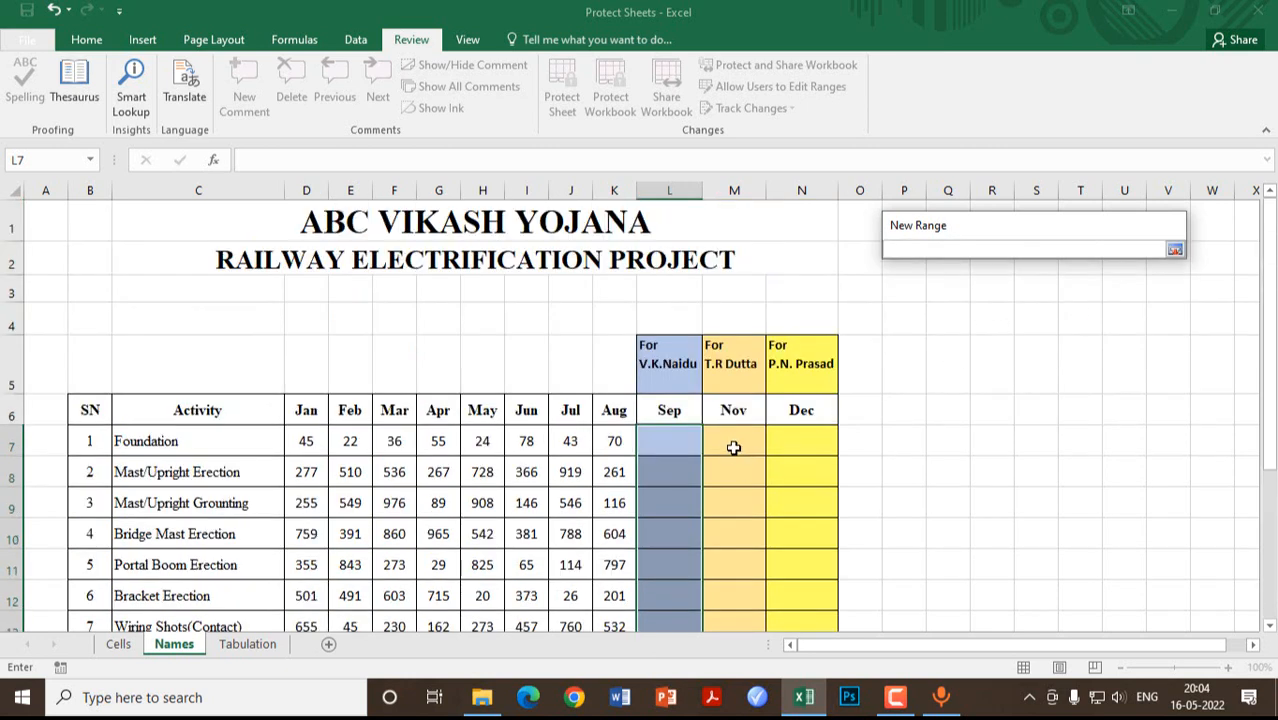
pyautogui.moveTo(733, 441); pyautogui.dragTo(737, 558)
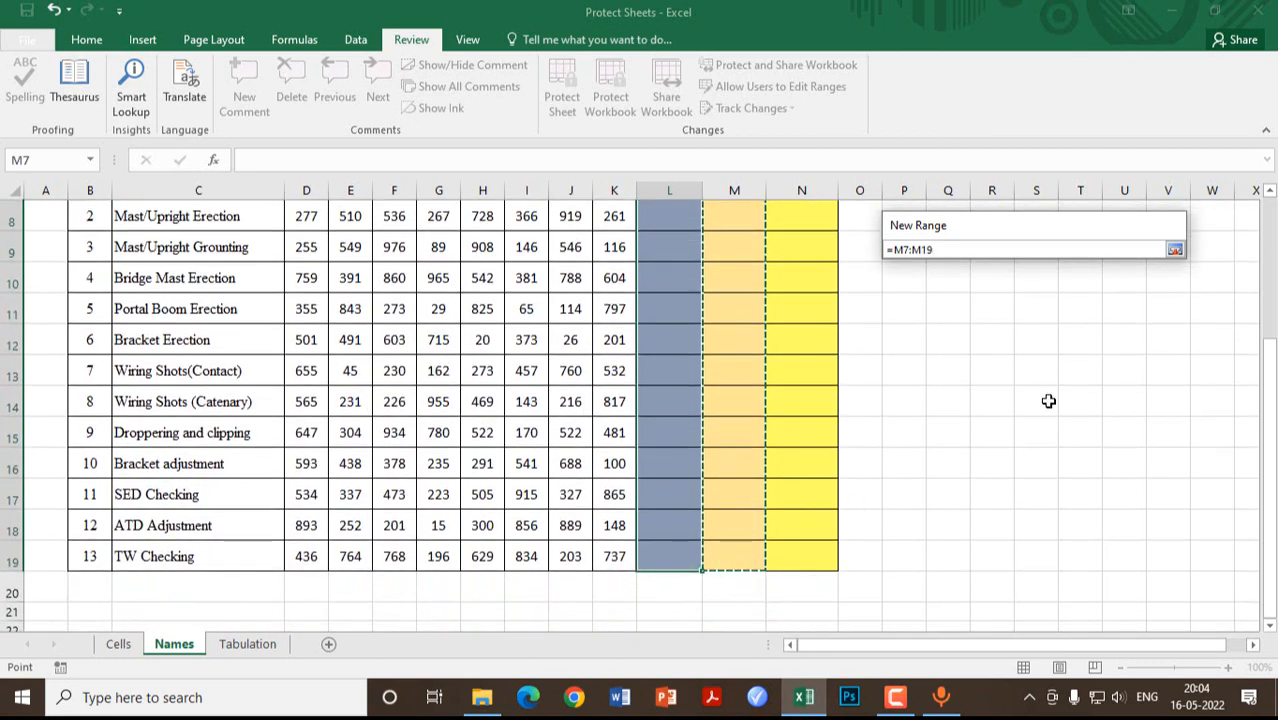
pyautogui.click(1176, 249)
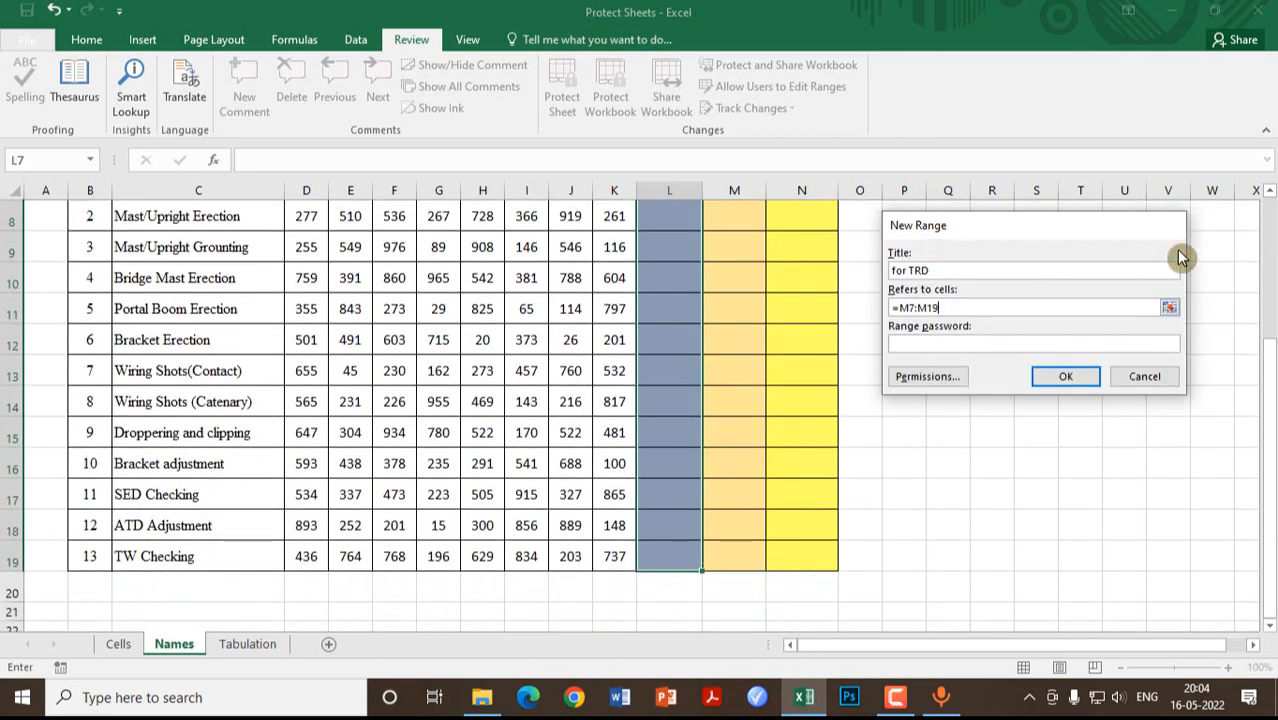
# Step: Give the for TRD range its own password and confirm it
pyautogui.click(933, 345)
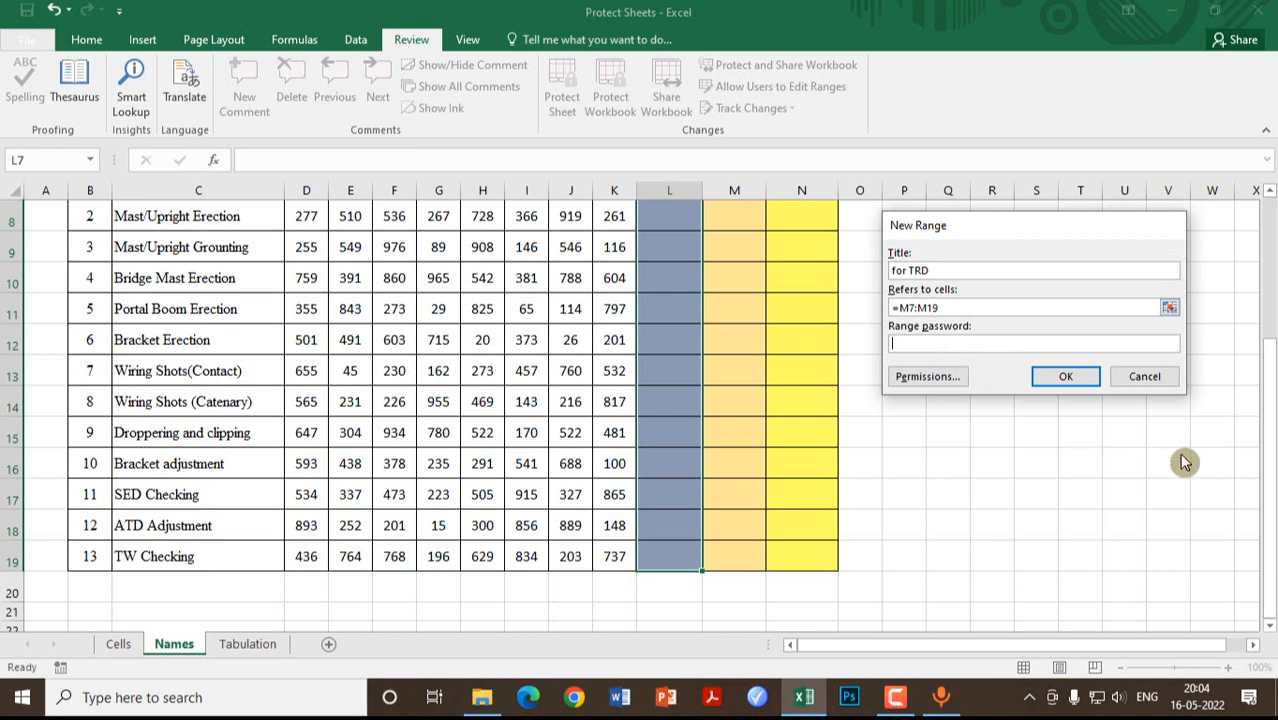
pyautogui.write('123')
pyautogui.click(1068, 378)
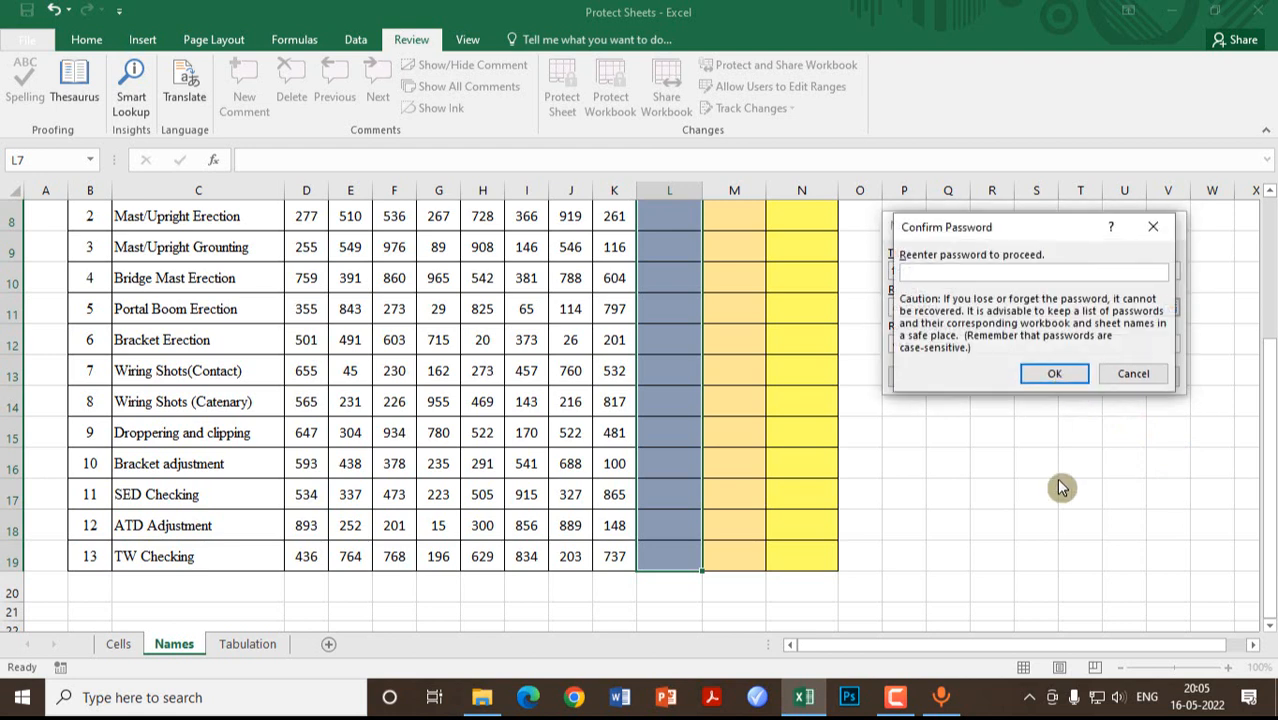
pyautogui.write('12')
pyautogui.click(1055, 374)
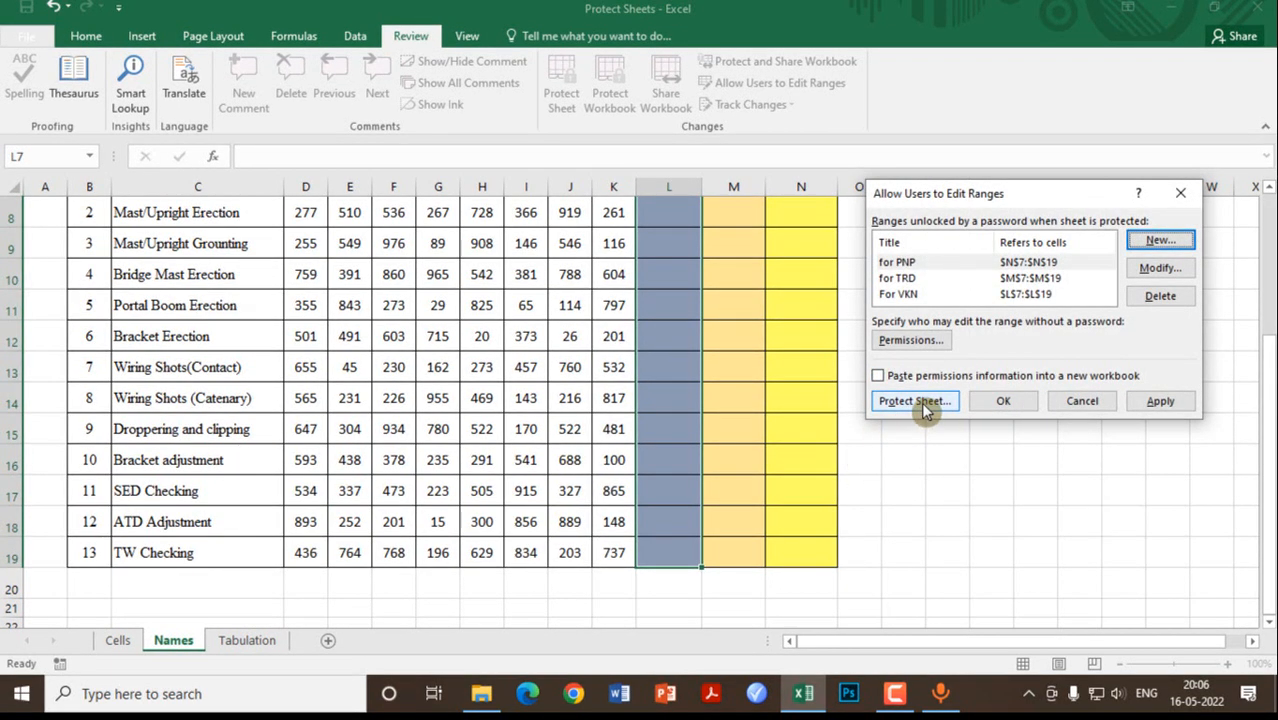
# Step: Protect the Names sheet with a confirmed password, then select Foundation's Sep cell L7
pyautogui.click(921, 402)
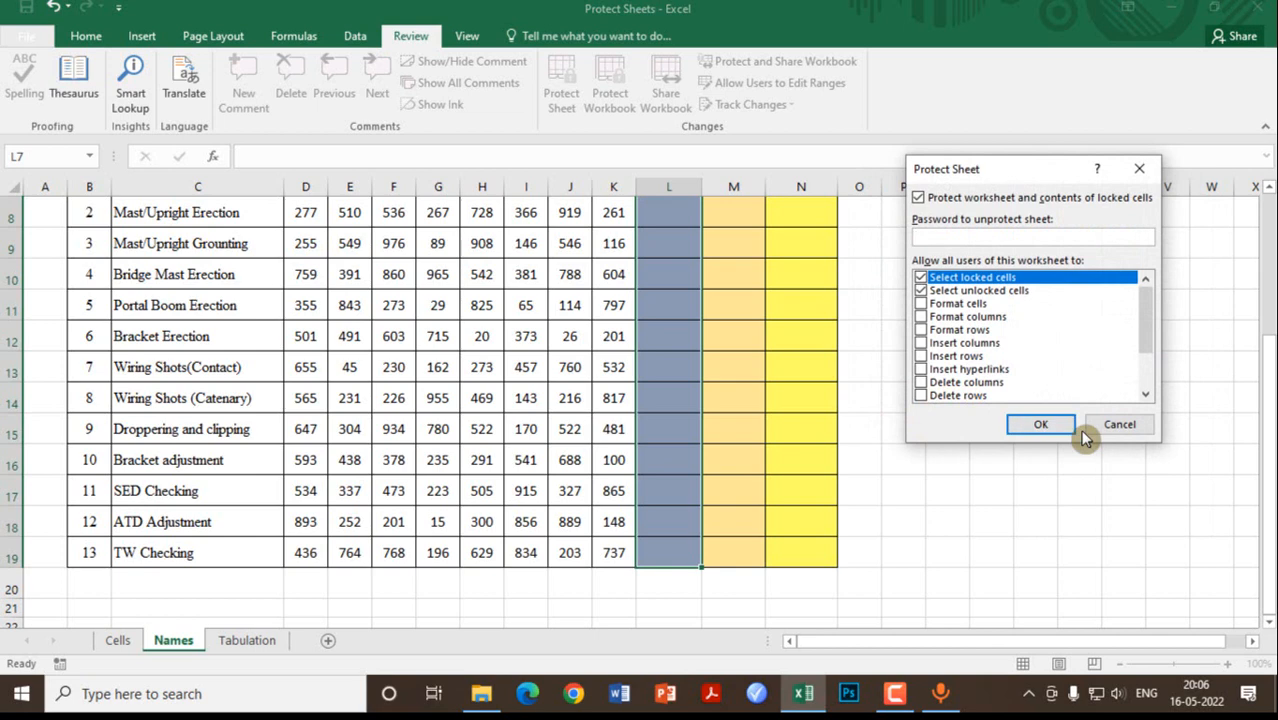
pyautogui.write('123')
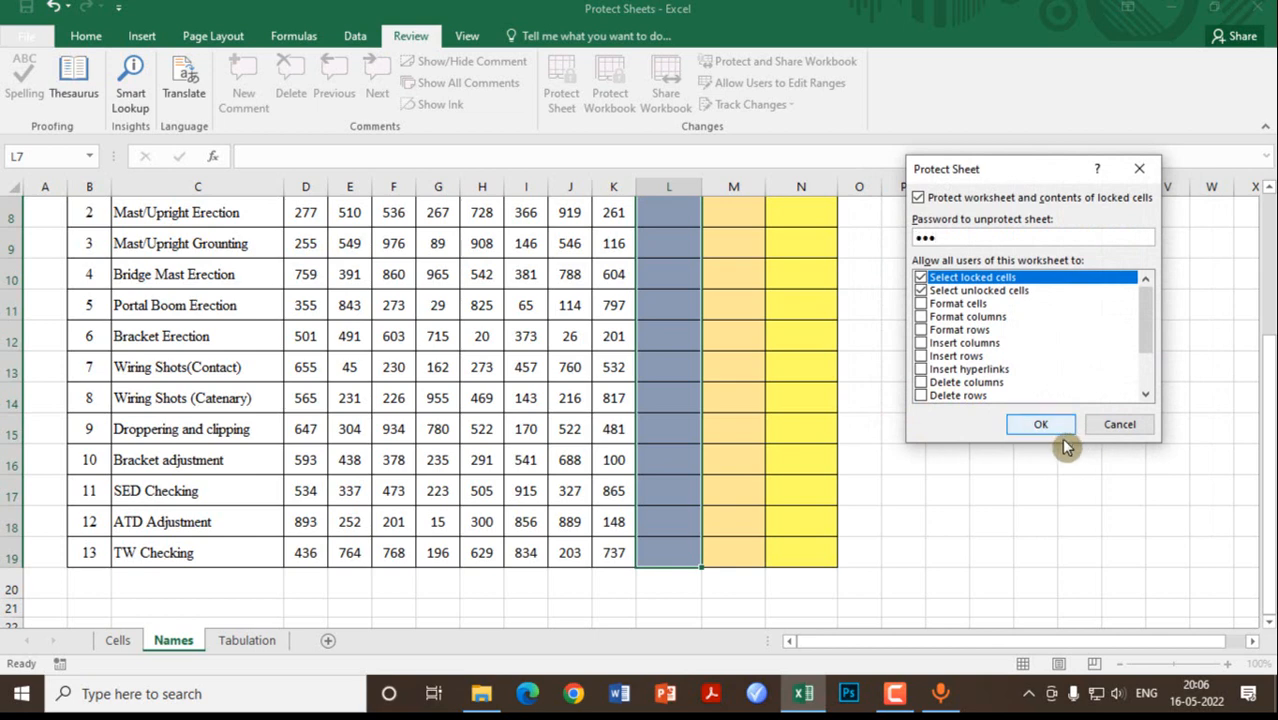
pyautogui.click(1037, 426)
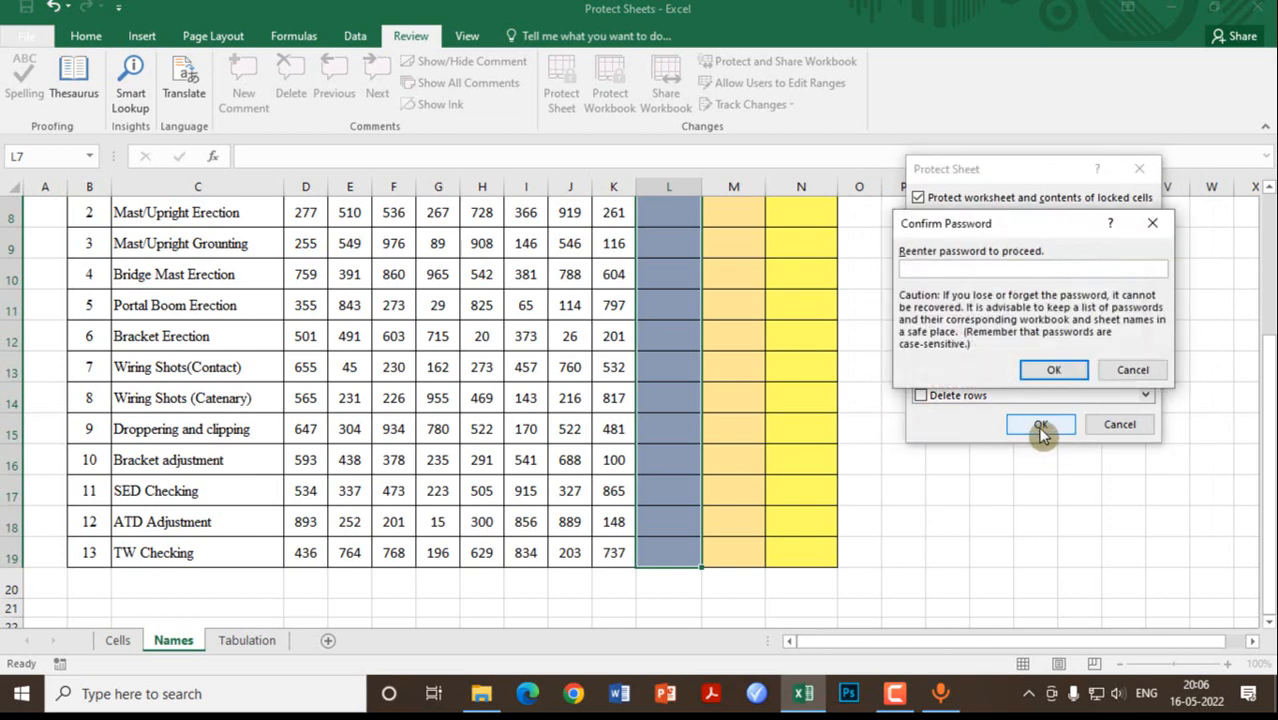
pyautogui.write('123')
pyautogui.click(1045, 372)
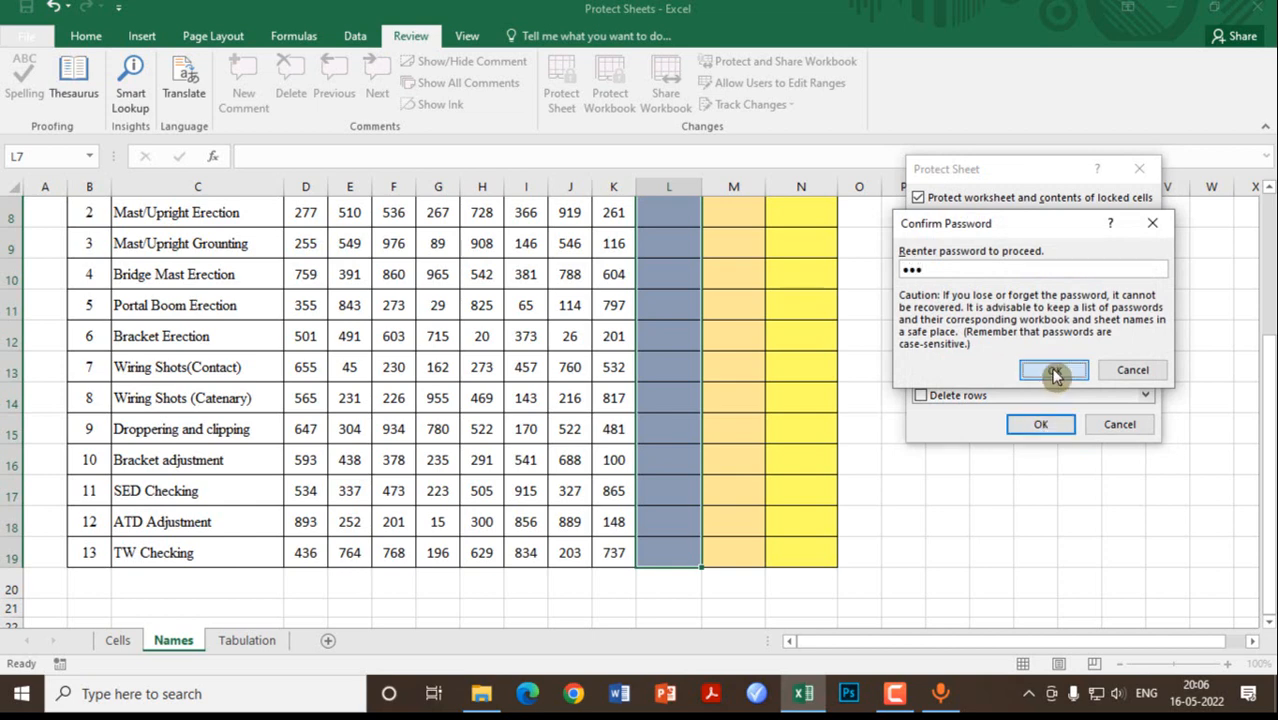
pyautogui.scroll(3, 700, 440)
pyautogui.click(670, 437)
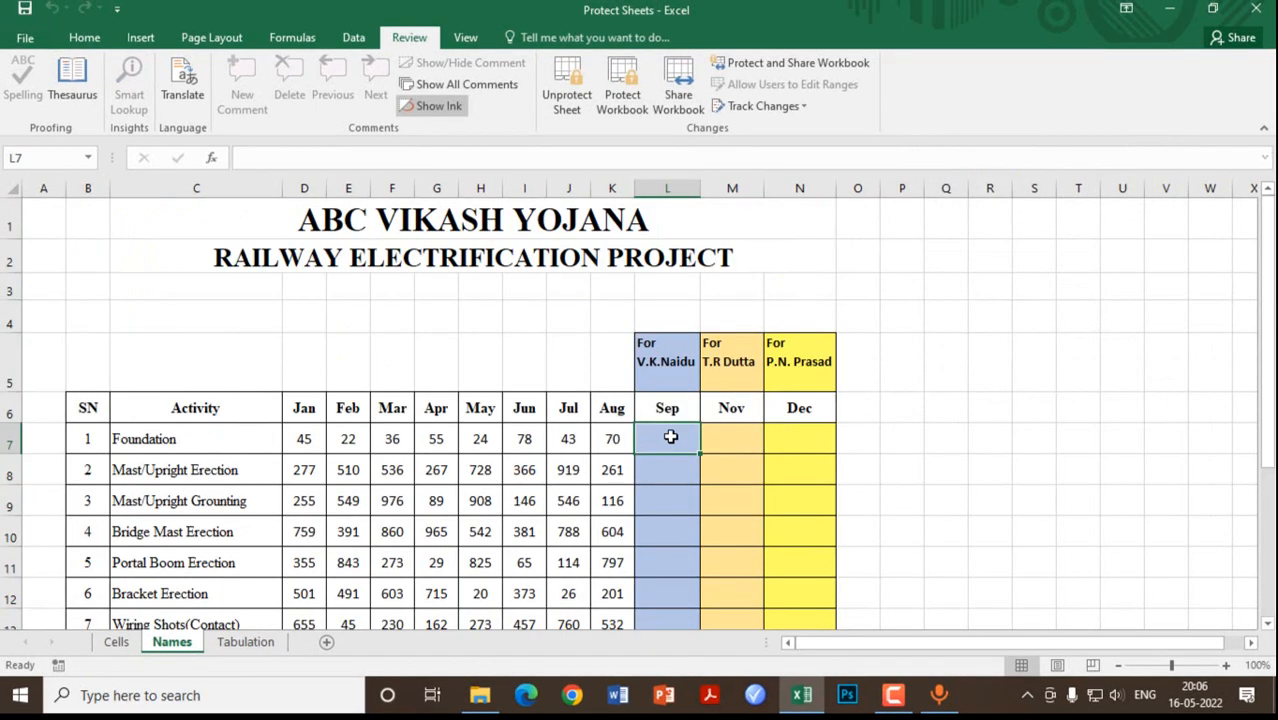
# Step: Unlock the Sep column by entering its range password
pyautogui.doubleClick(671, 437)
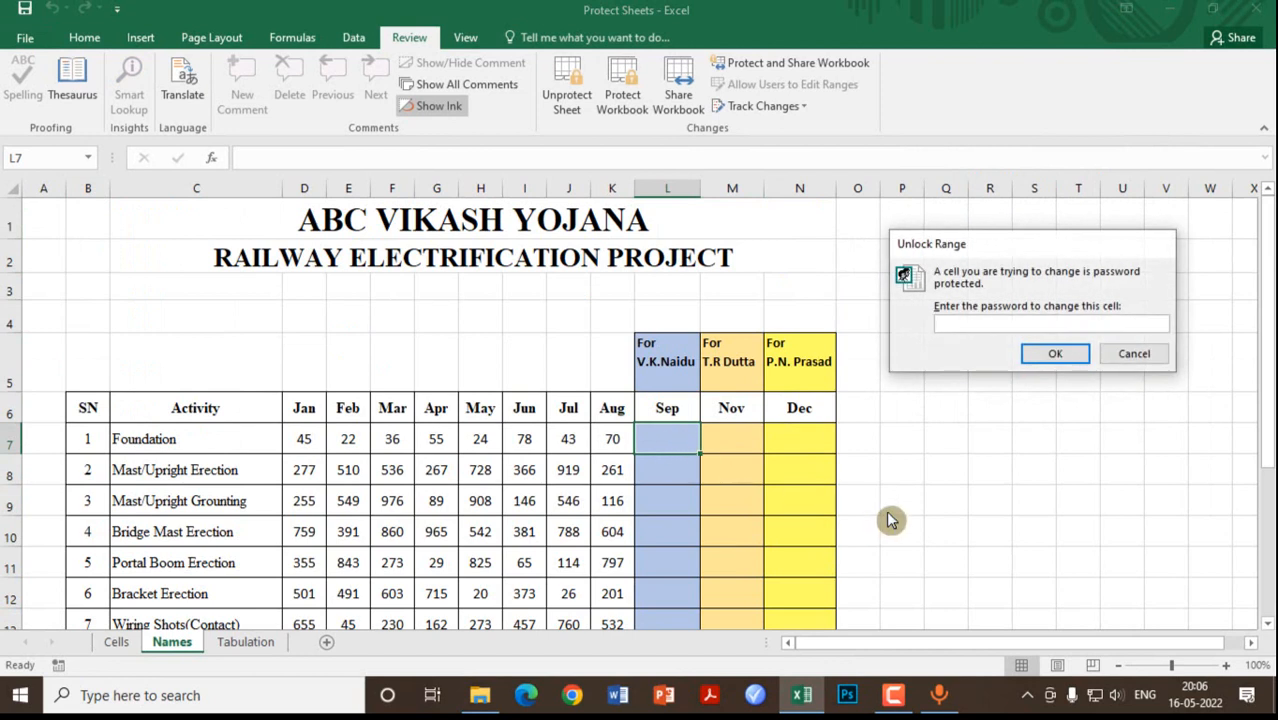
pyautogui.write('•••')
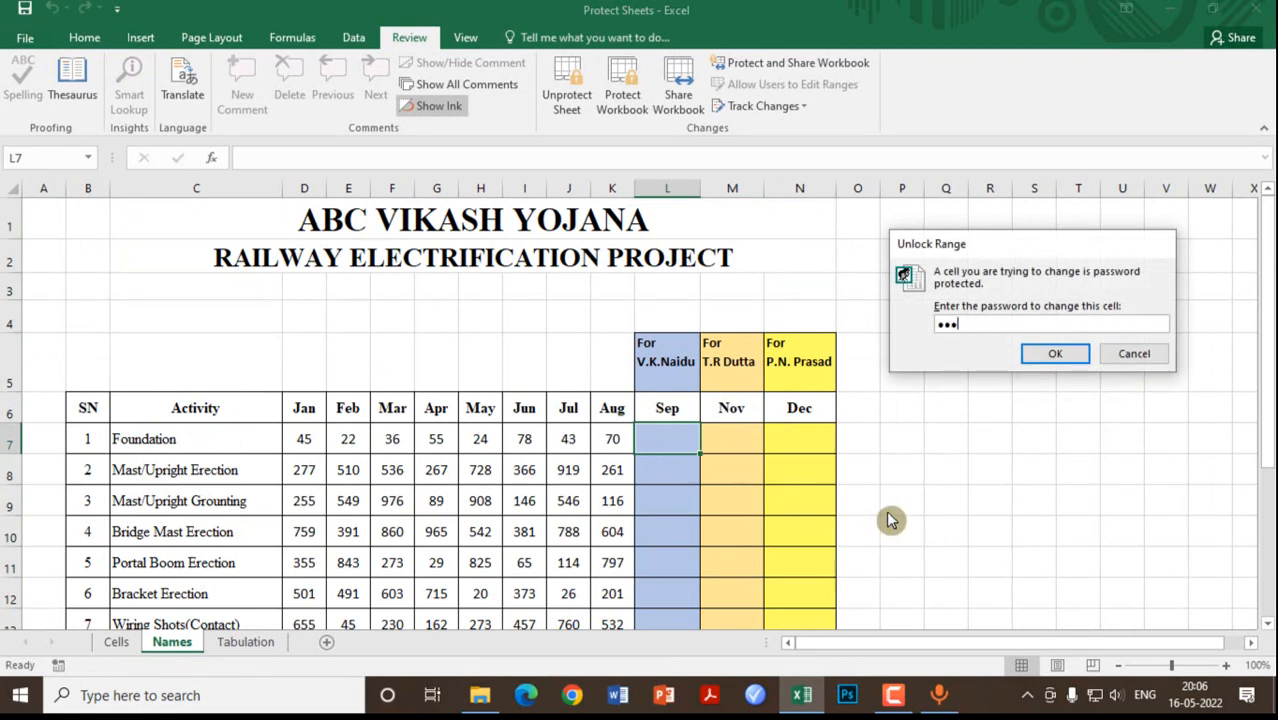
pyautogui.click(1066, 360)
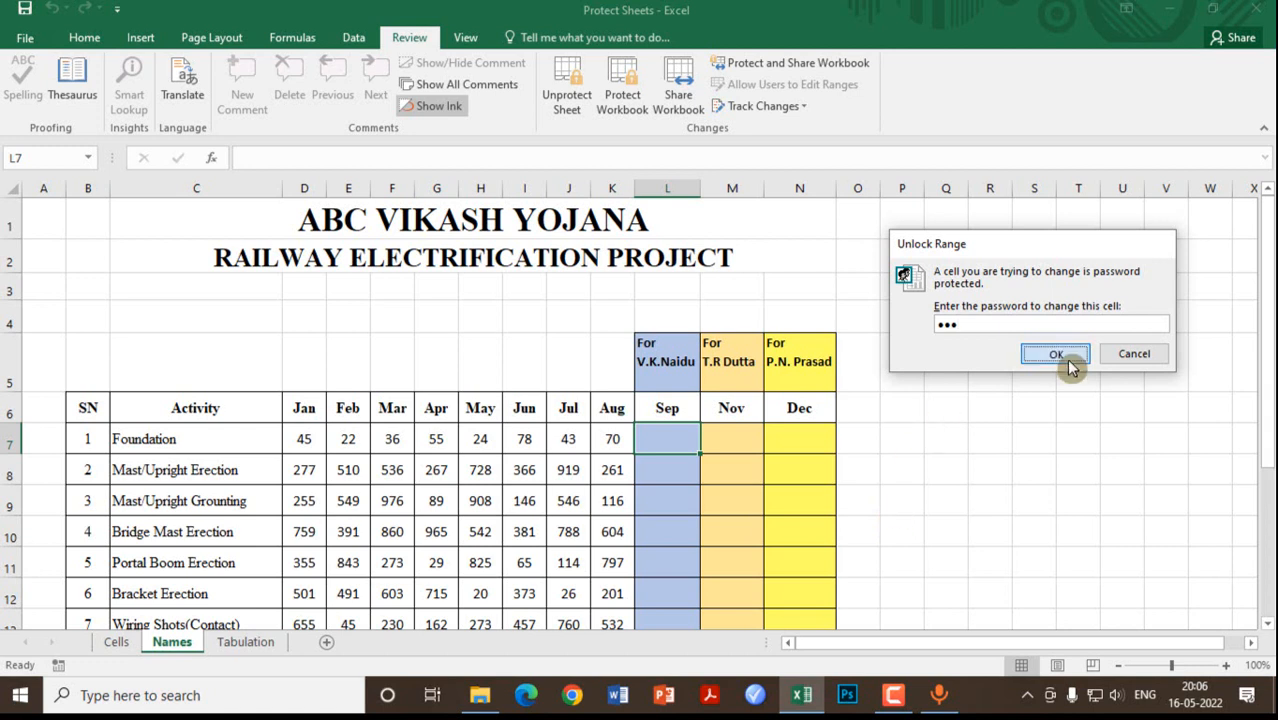
pyautogui.click(681, 487)
pyautogui.click(676, 442)
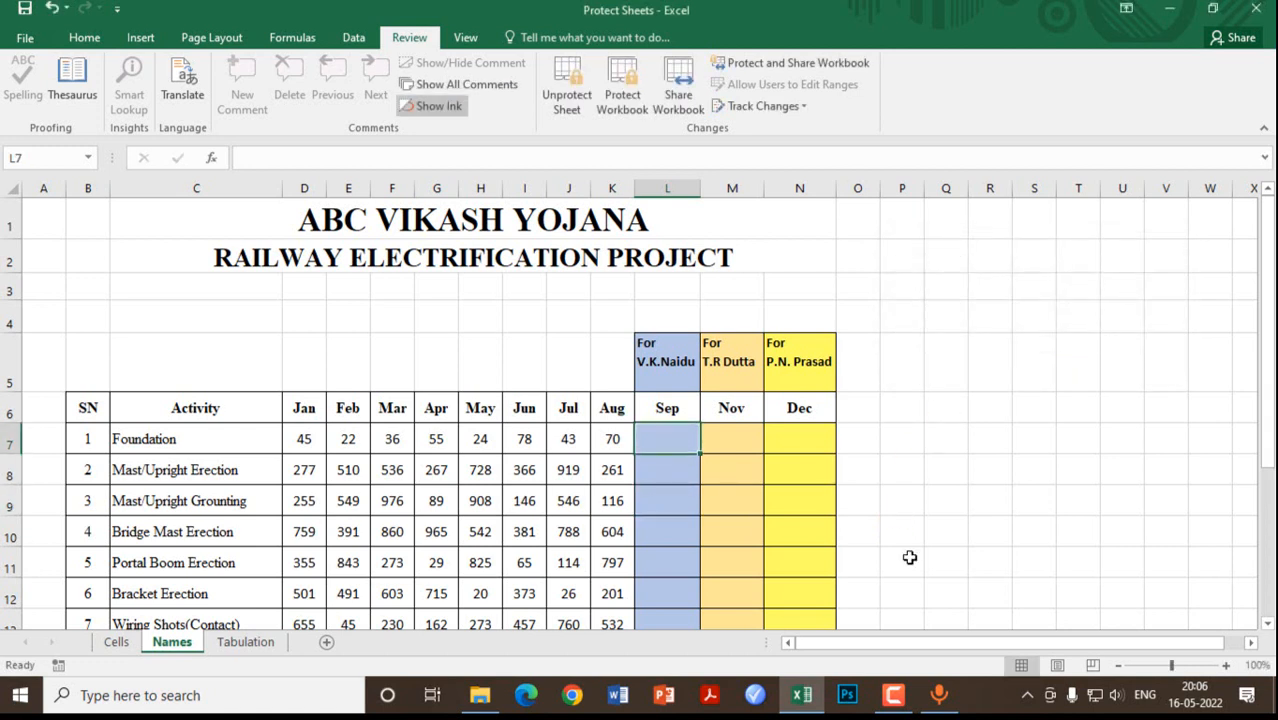
# Step: Enter 89, 55, 87 and 78 in the Sep cells L7:L10
pyautogui.write('89')
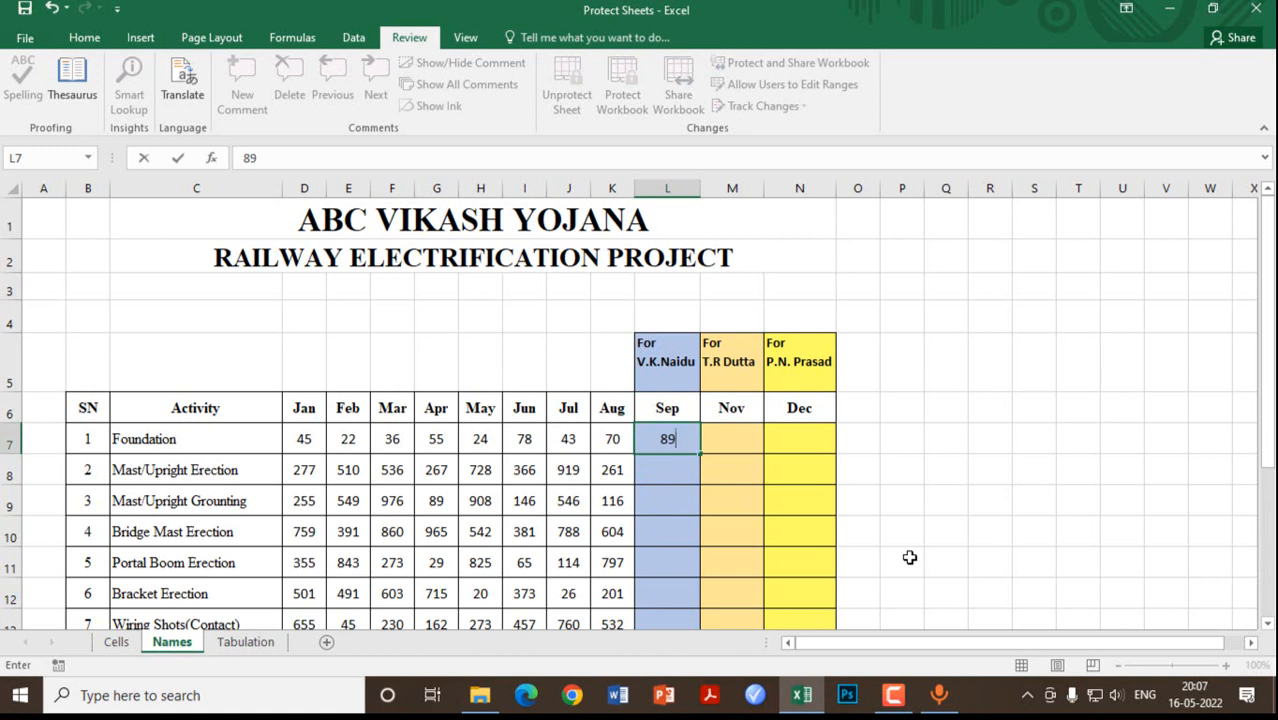
pyautogui.press('Return')
pyautogui.write('55')
pyautogui.press('Return')
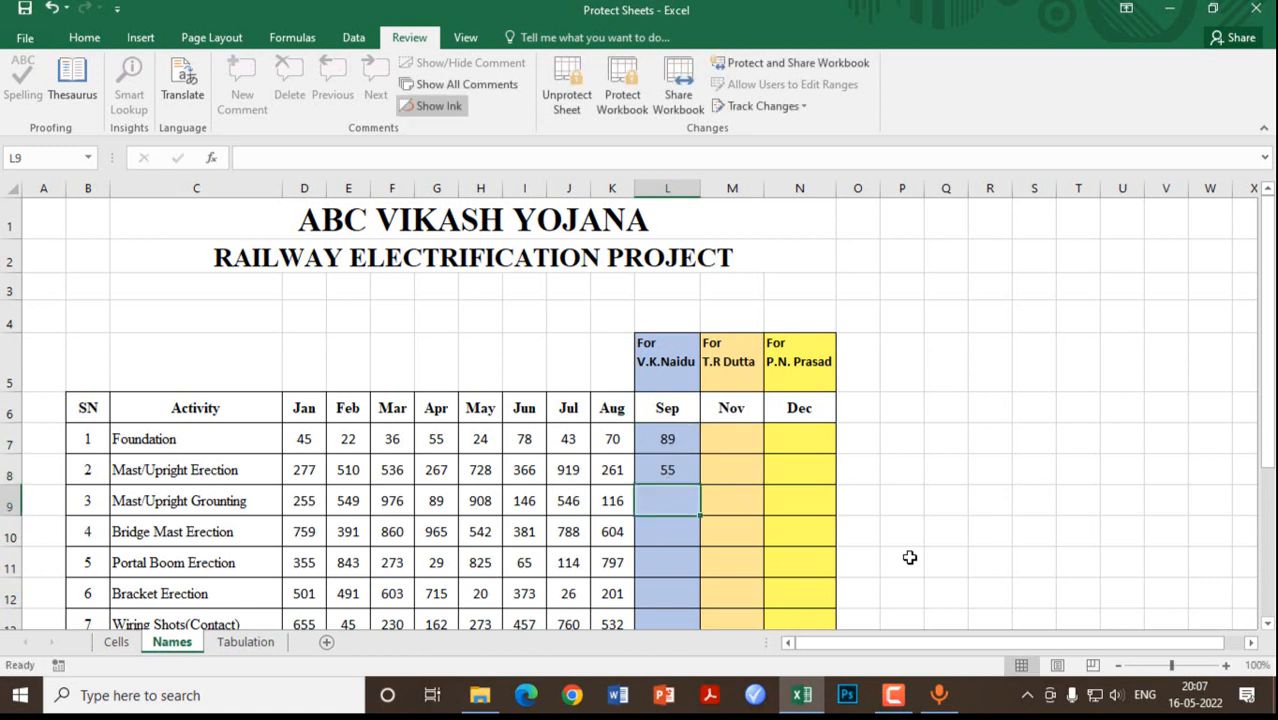
pyautogui.write('87')
pyautogui.press('Return')
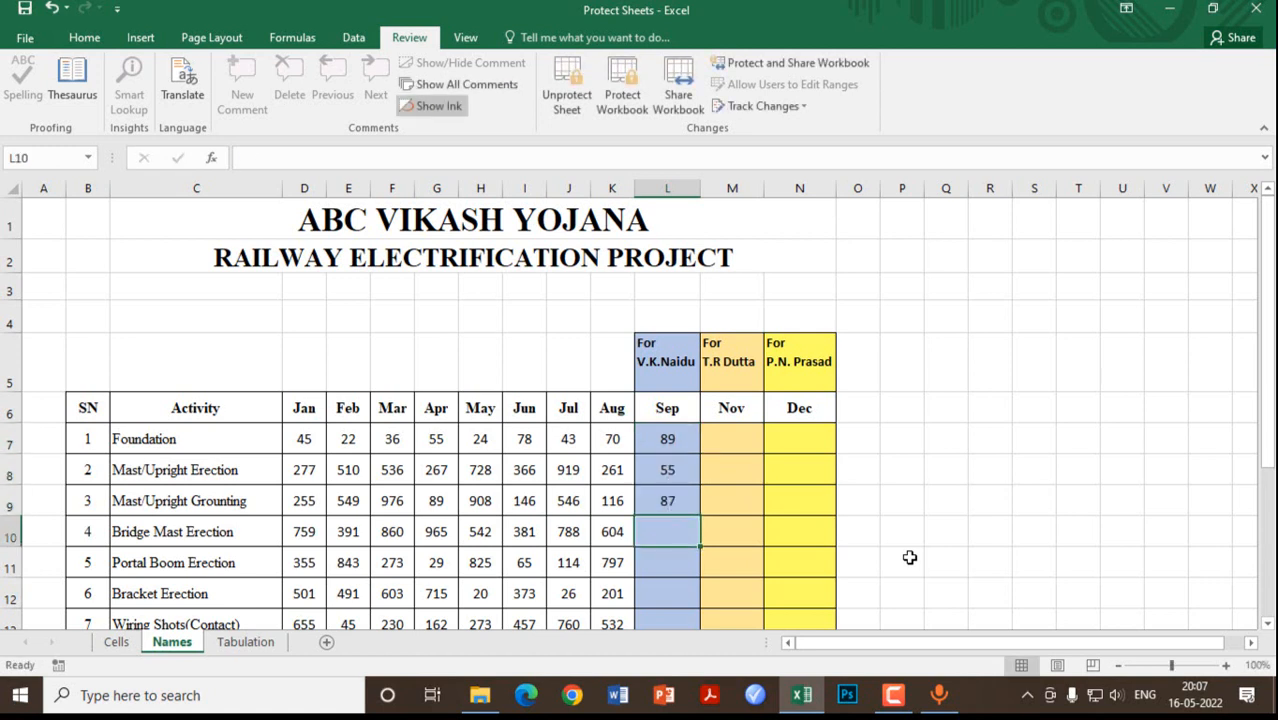
pyautogui.write('78')
pyautogui.press('Return')
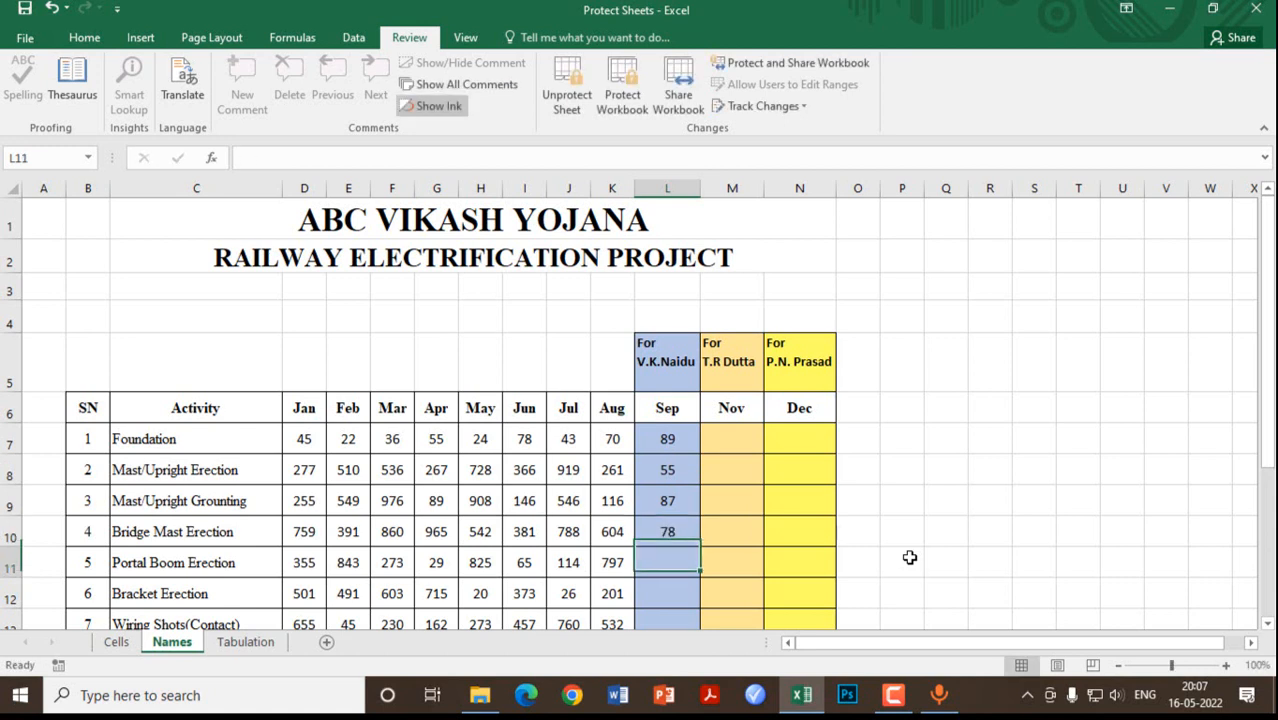
# Step: Try editing Foundation's Nov and Dec cells and cancel both password prompts
pyautogui.click(732, 452)
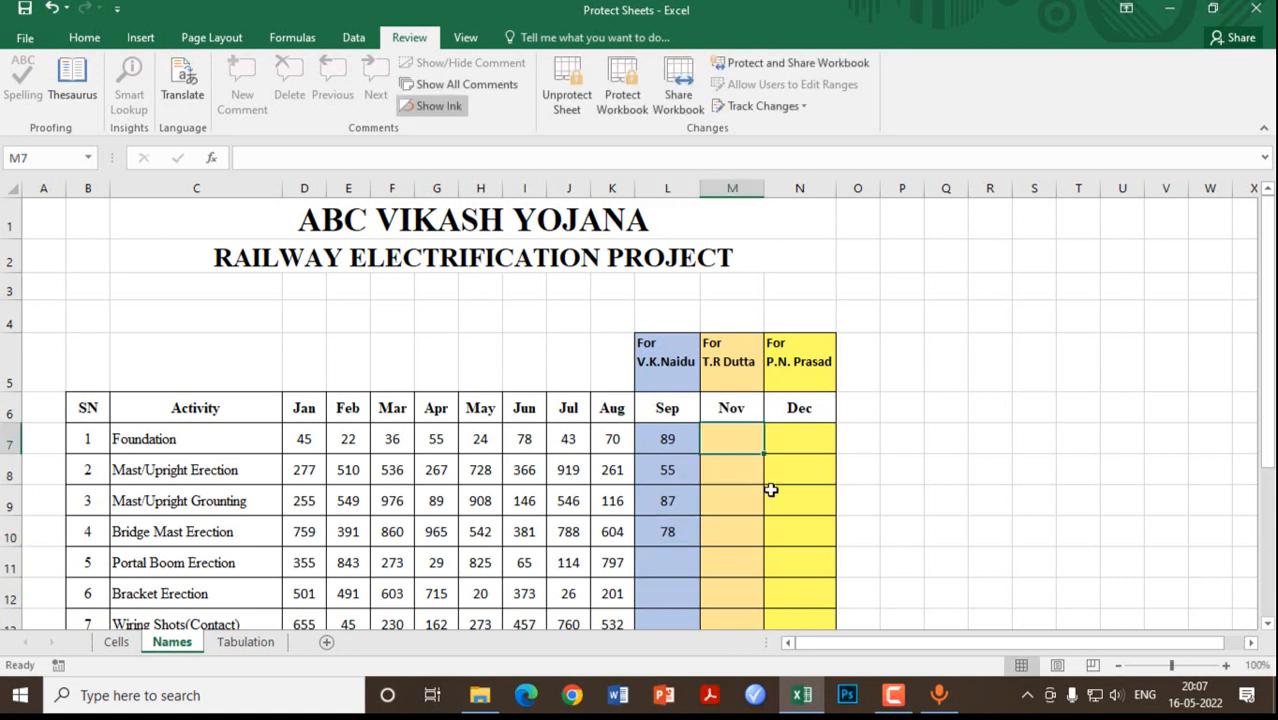
pyautogui.press('8')
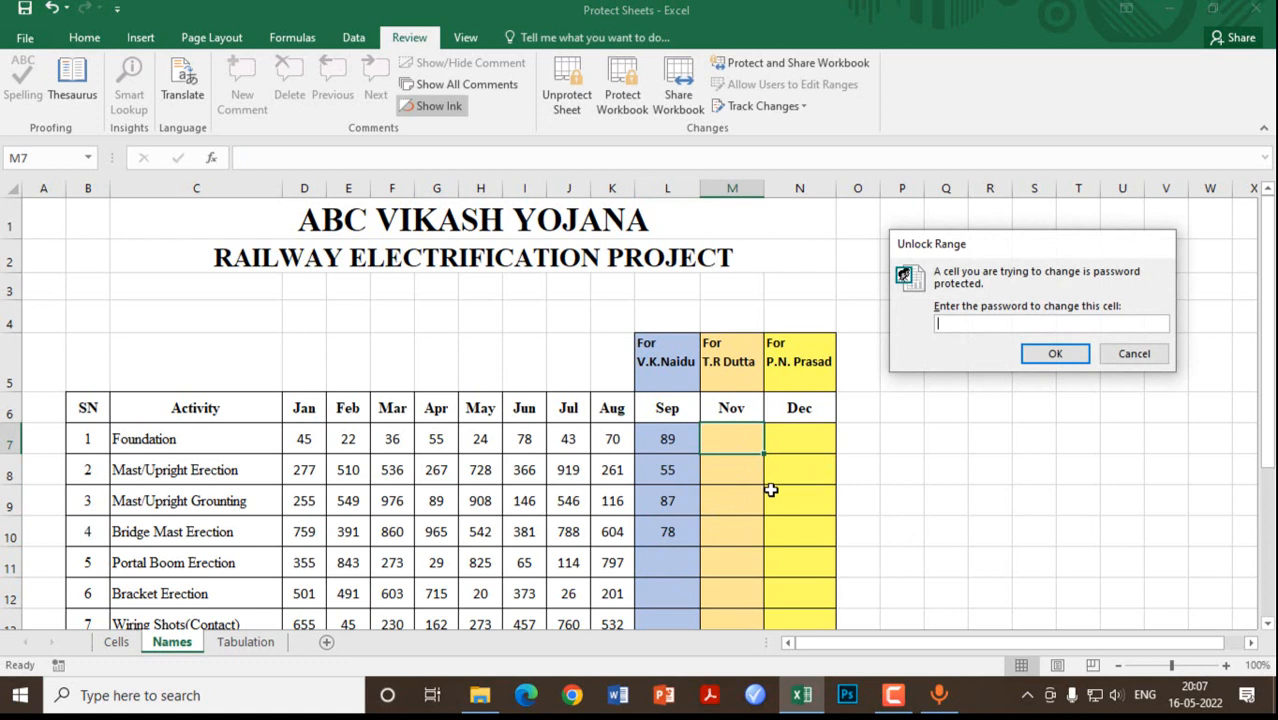
pyautogui.click(1132, 357)
pyautogui.click(804, 437)
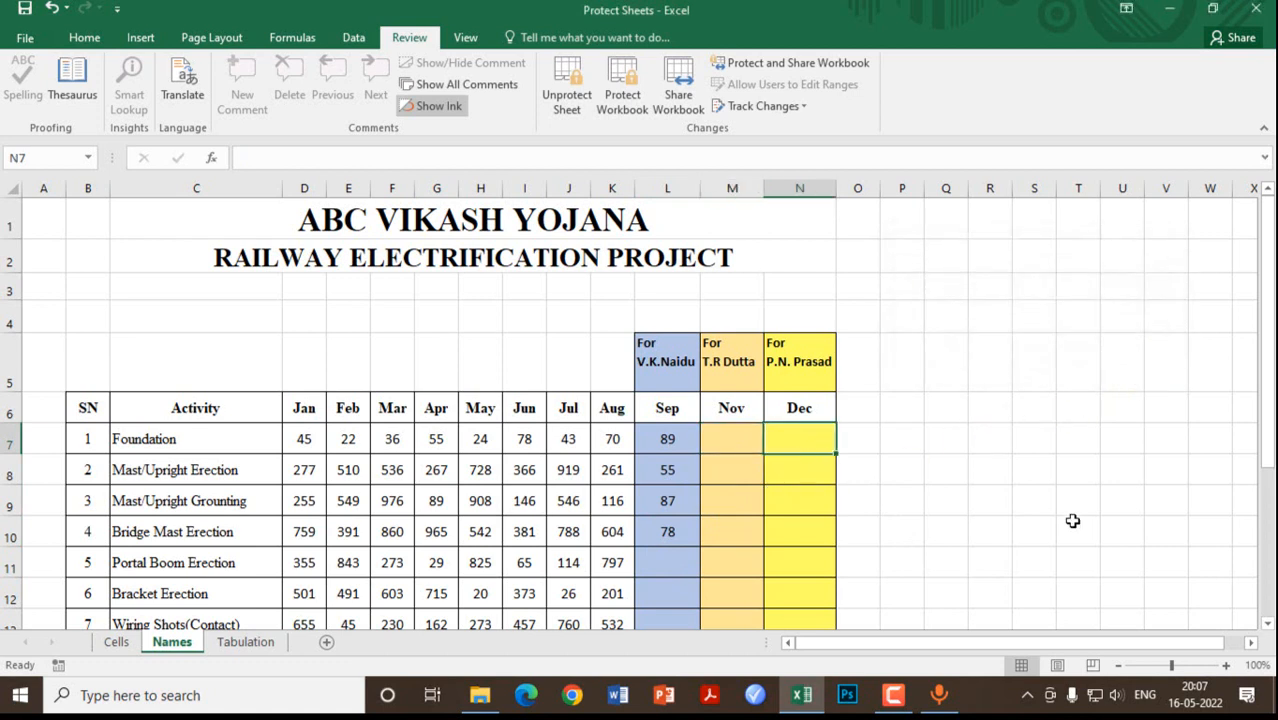
pyautogui.press('8')
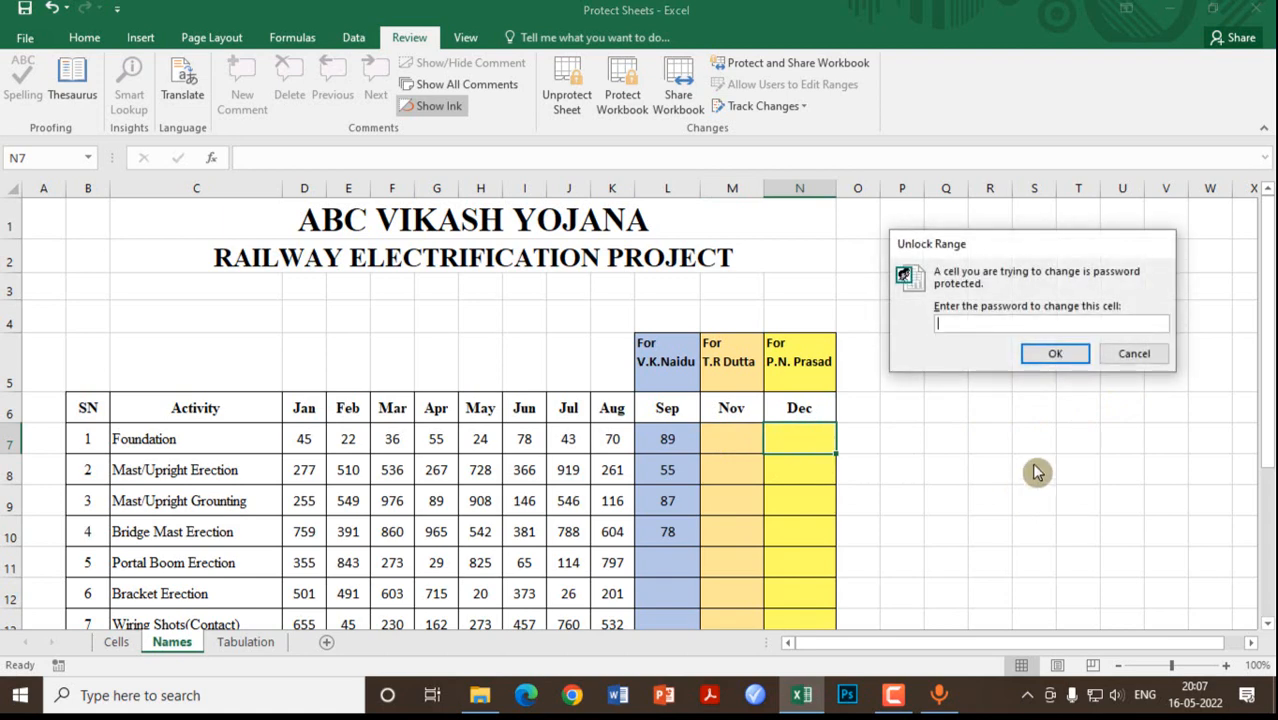
pyautogui.click(1145, 360)
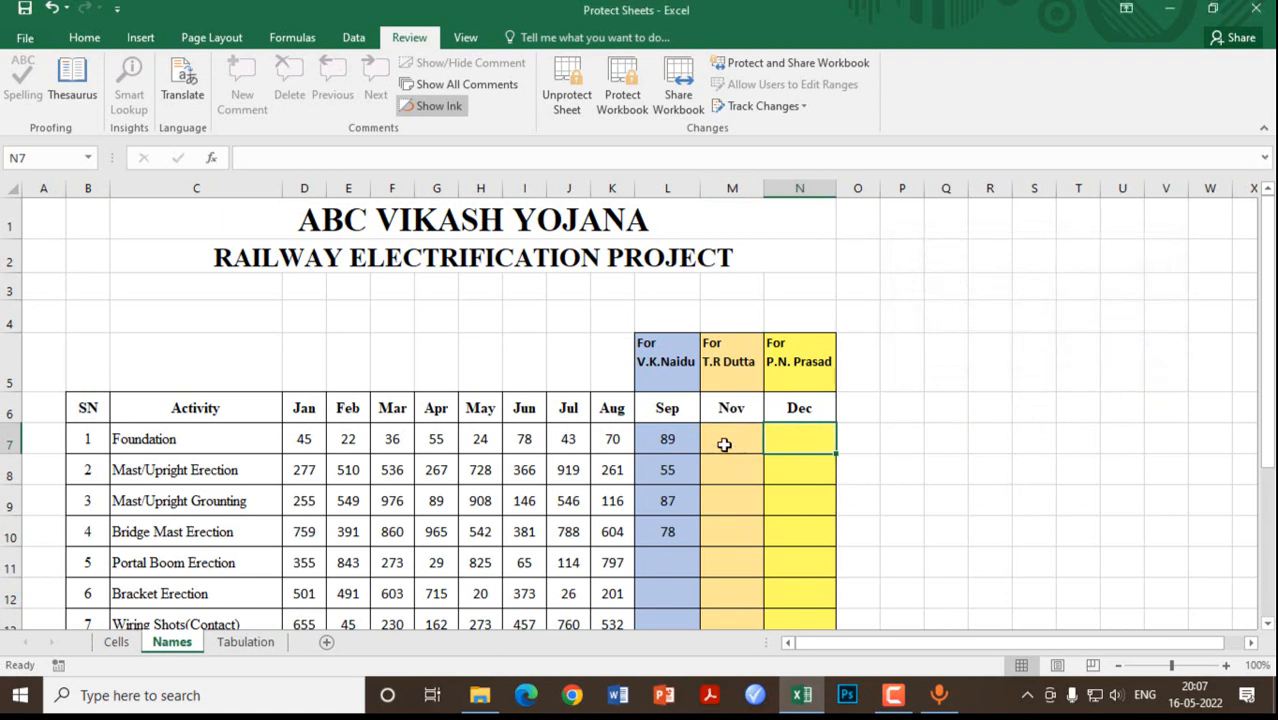
pyautogui.click(722, 445)
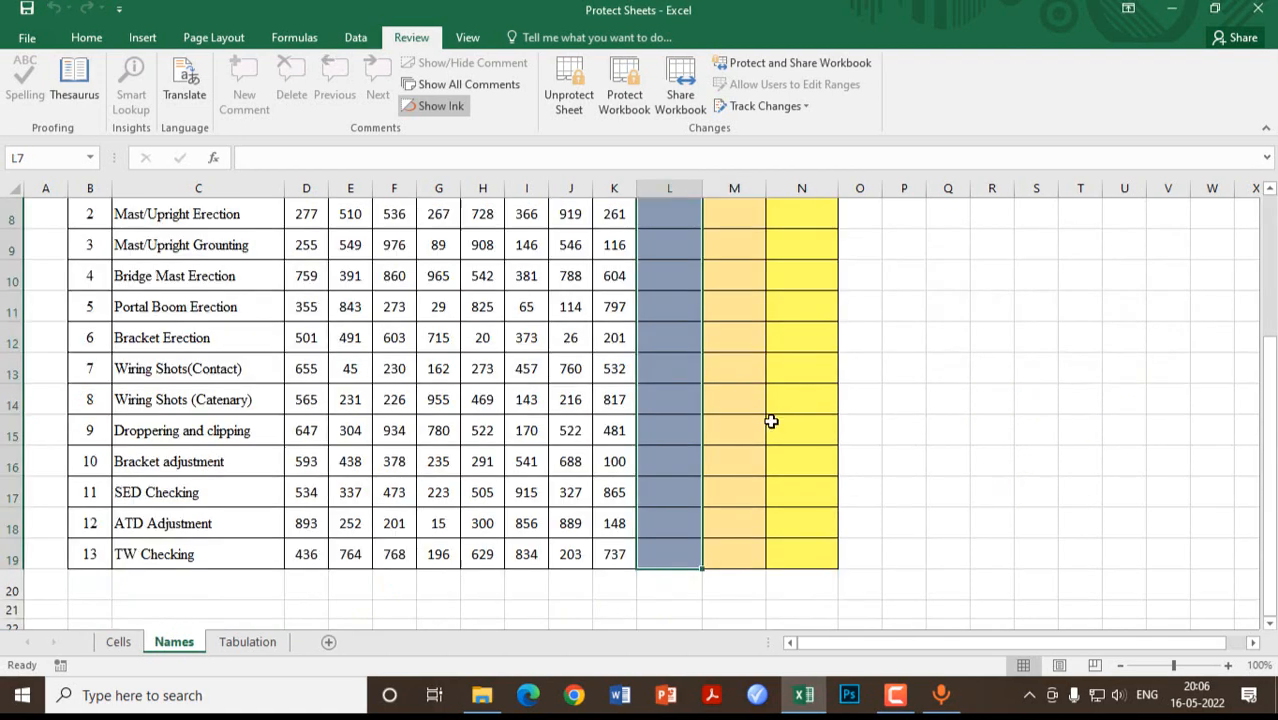
pyautogui.click(771, 421)
pyautogui.scroll(3, 736, 406)
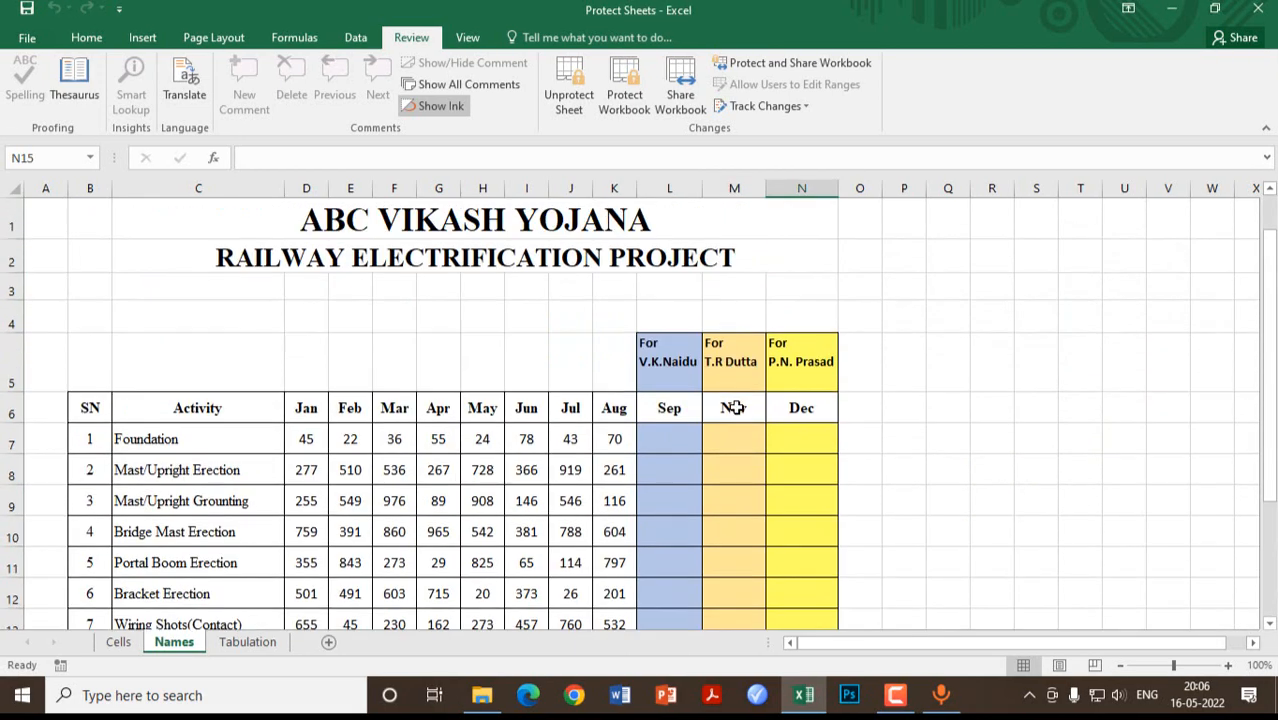
# Step: Try deleting Foundation's Apr value 55 and confirm the locked-cell warning blocks it
pyautogui.click(437, 438)
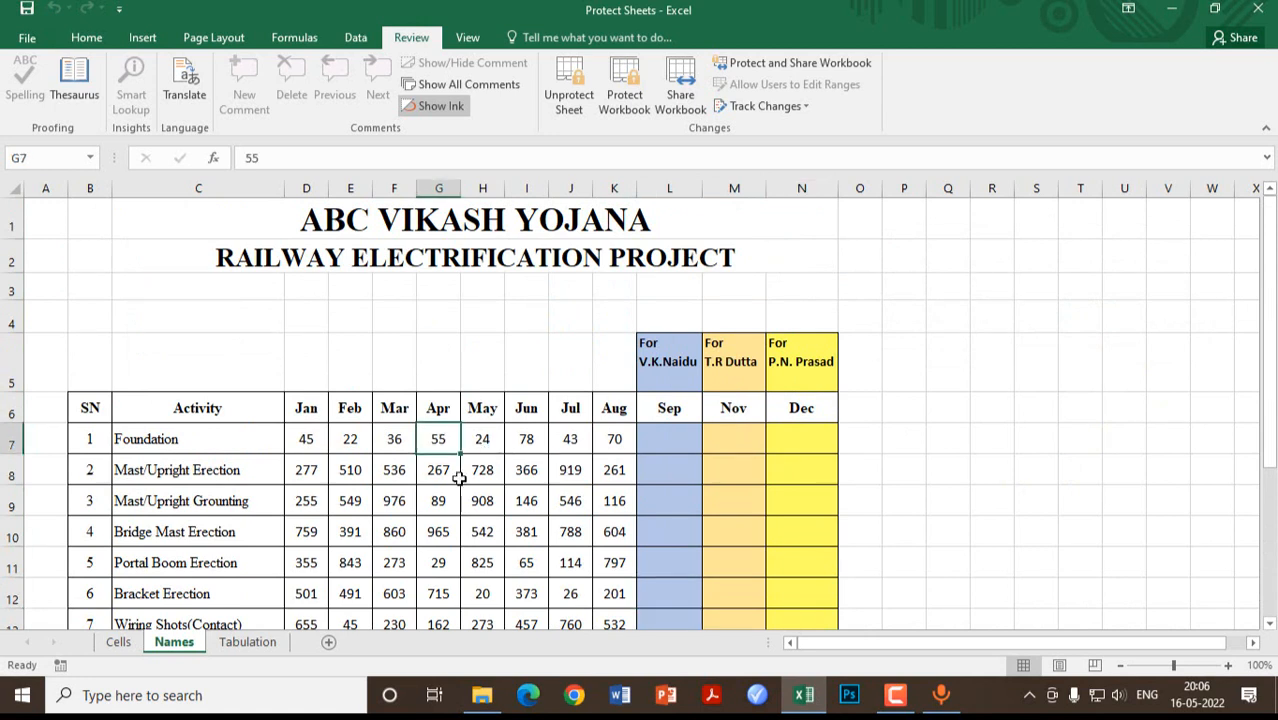
pyautogui.press('Delete')
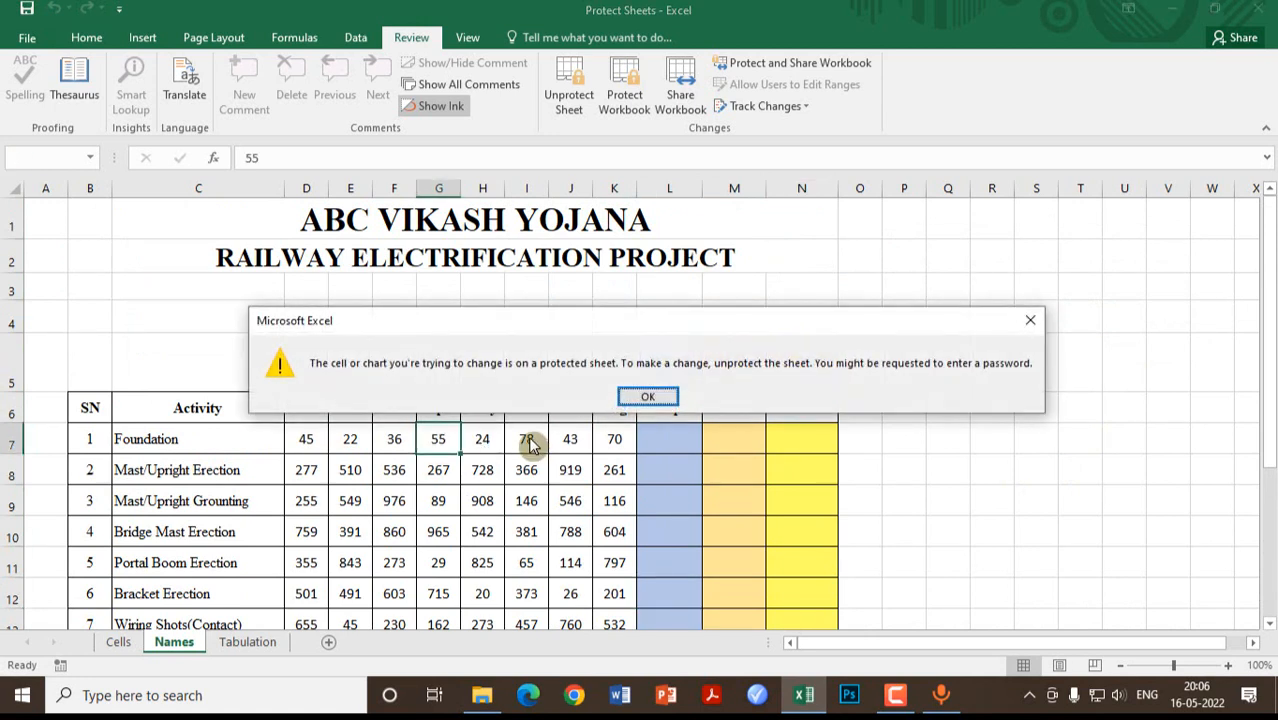
pyautogui.click(648, 396)
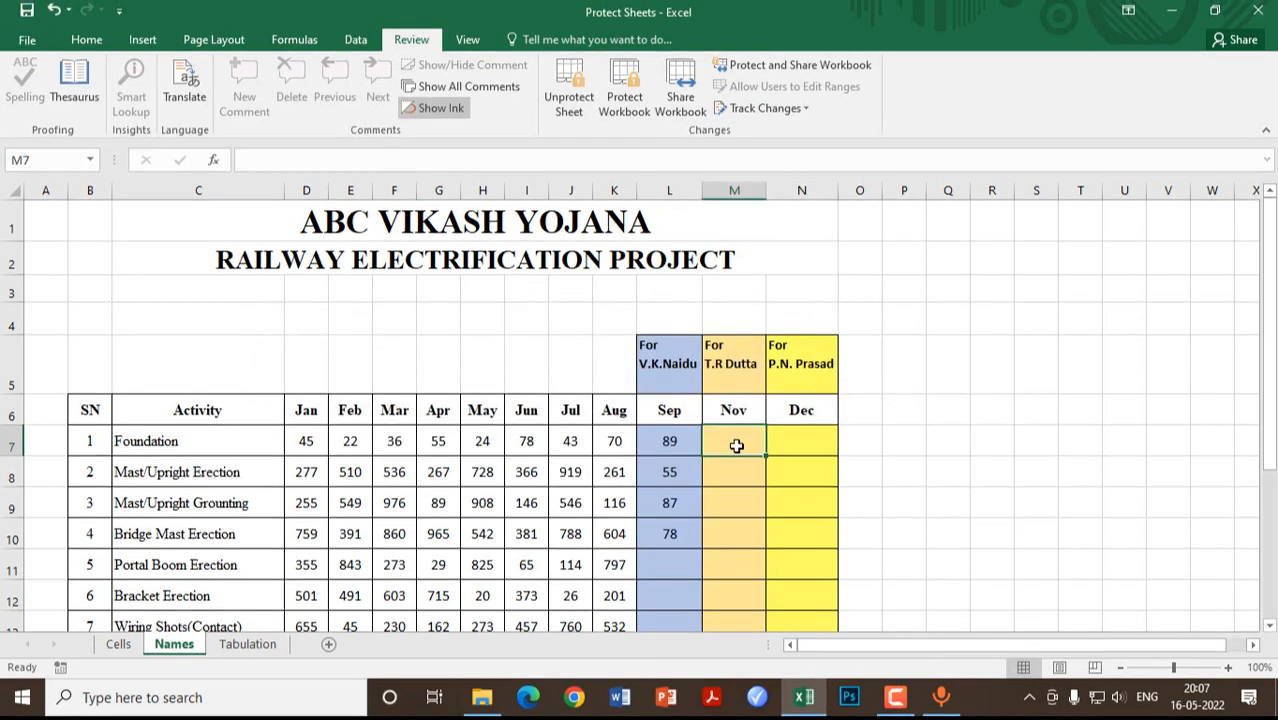
# Step: Unlock the Nov column with its password and enter 12 for Foundation
pyautogui.doubleClick(736, 446)
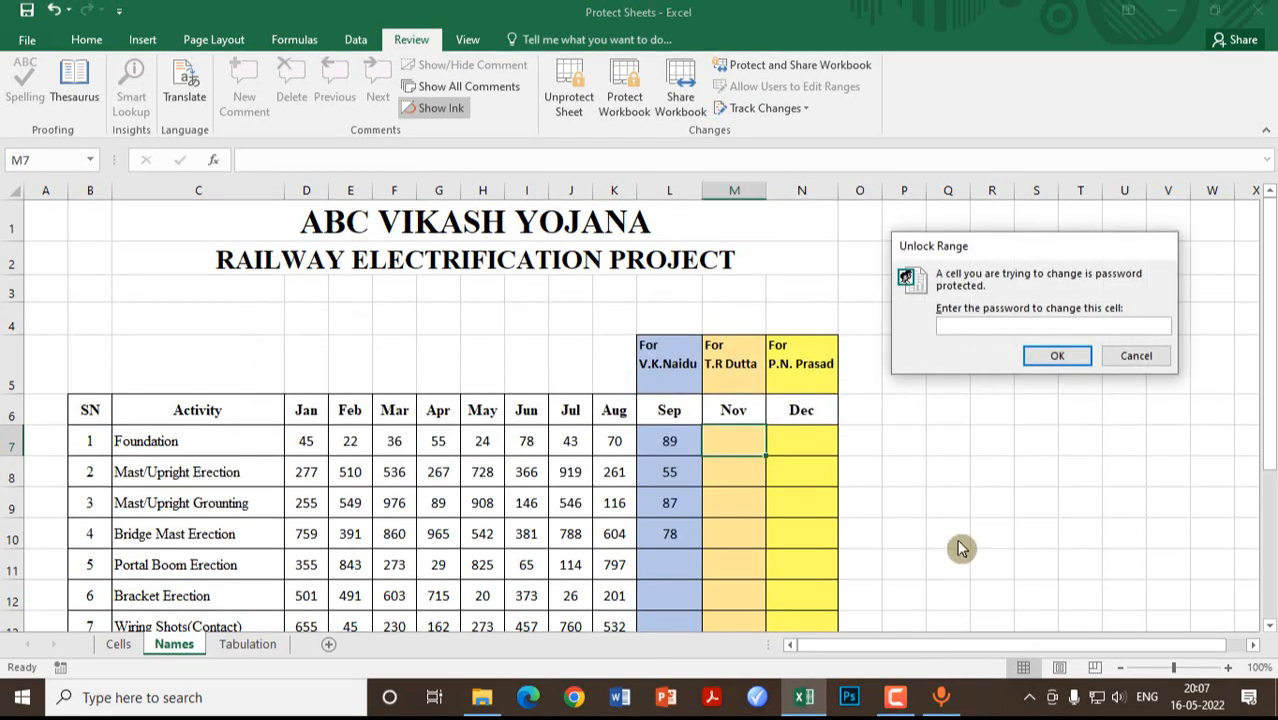
pyautogui.write('123')
pyautogui.click(1056, 355)
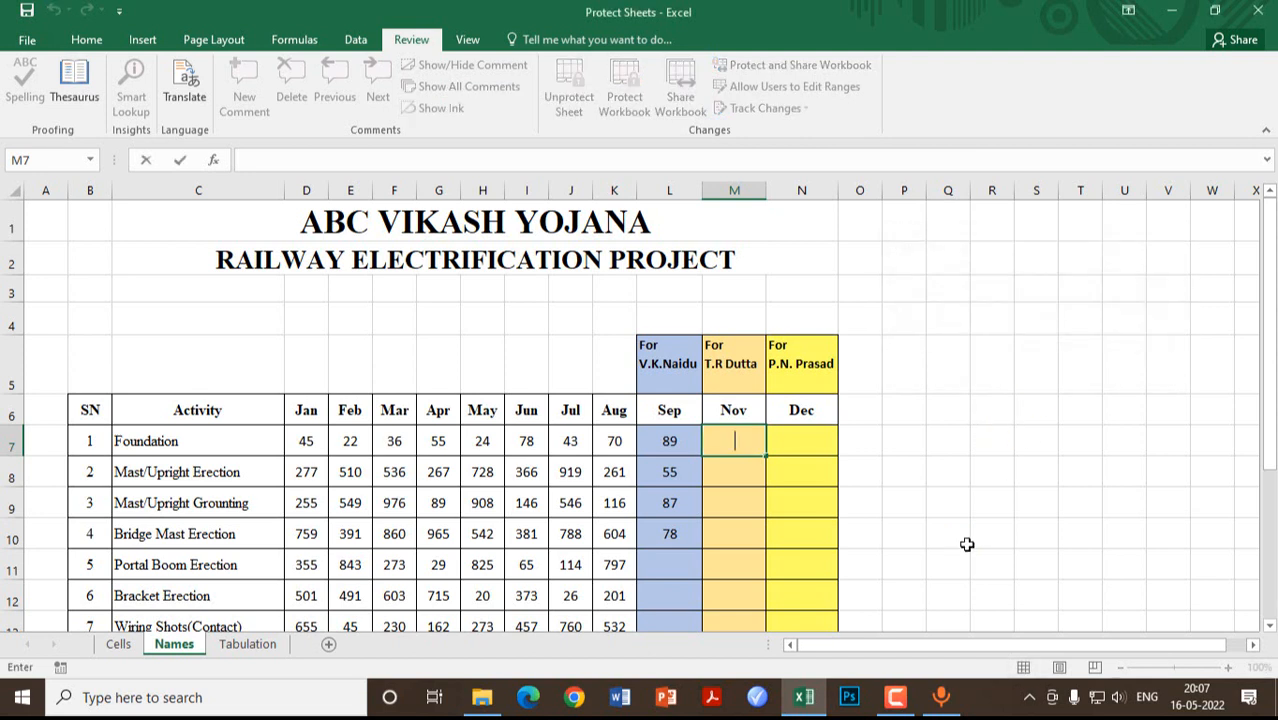
pyautogui.write('12')
pyautogui.press('Return')
# Step: Enter the remaining Nov values 32, 89 and 45 for the next three activities
pyautogui.write('32')
pyautogui.press('Return')
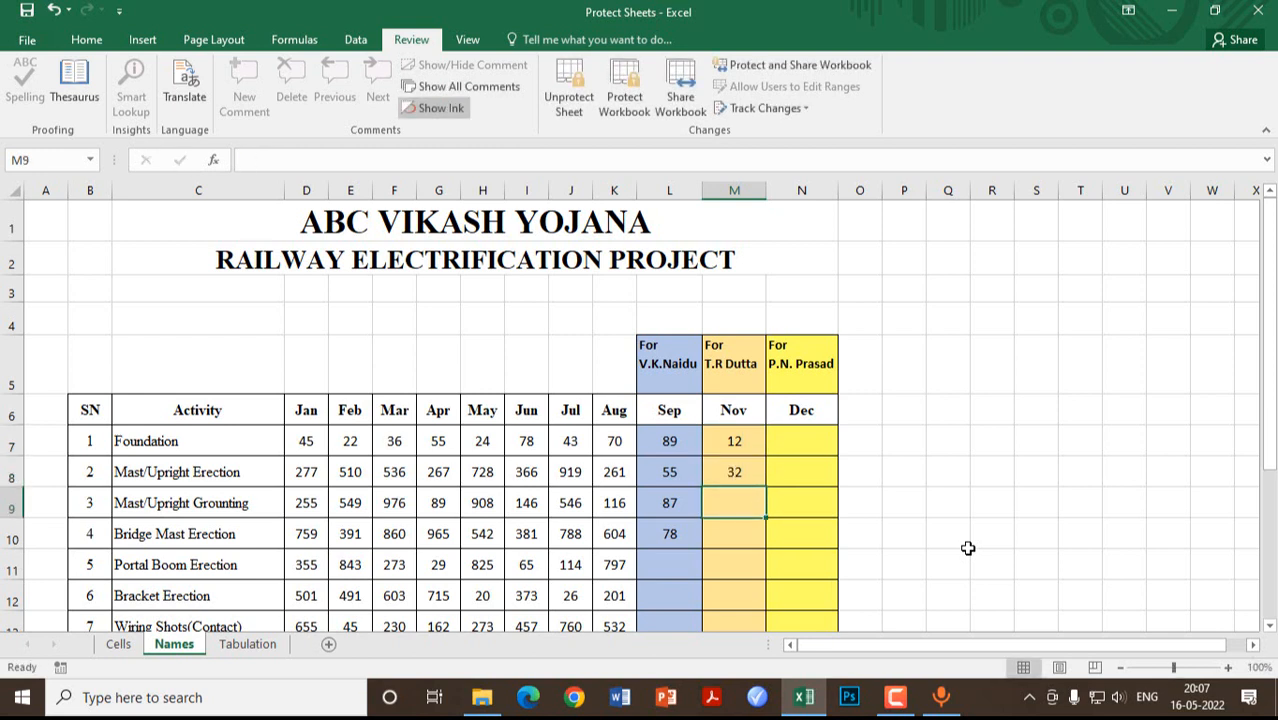
pyautogui.write('89')
pyautogui.press('Return')
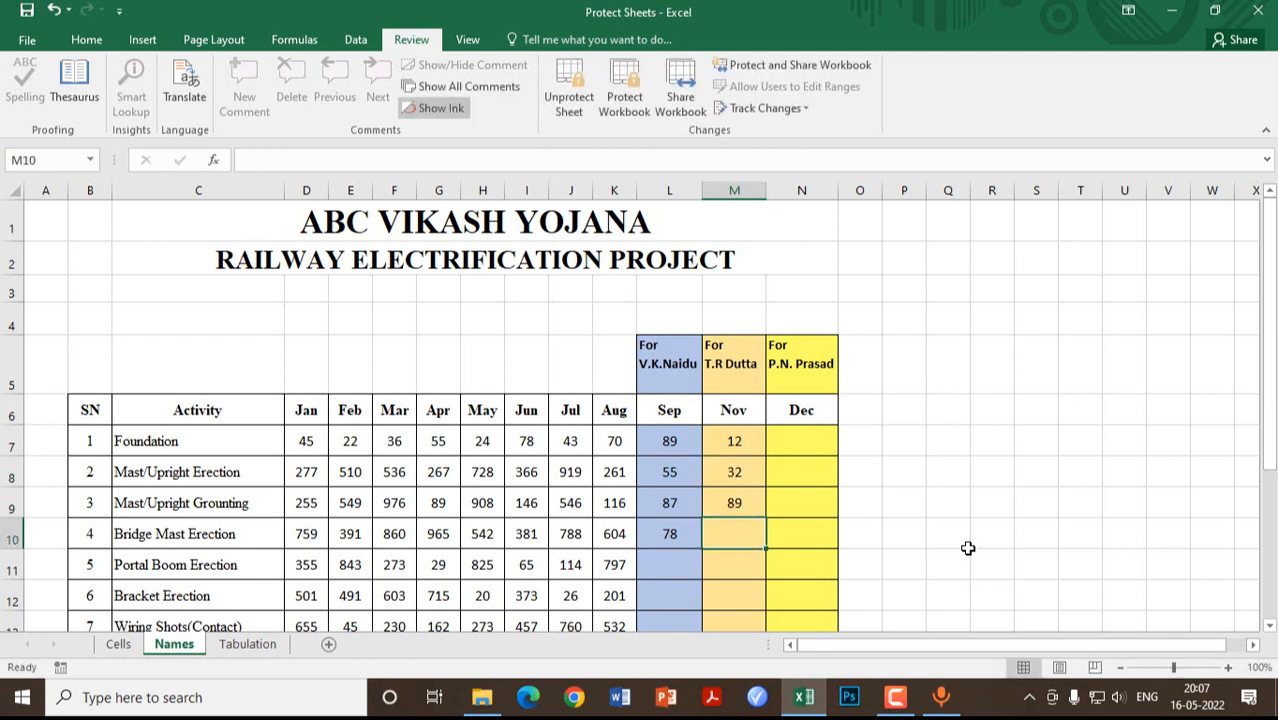
pyautogui.write('45')
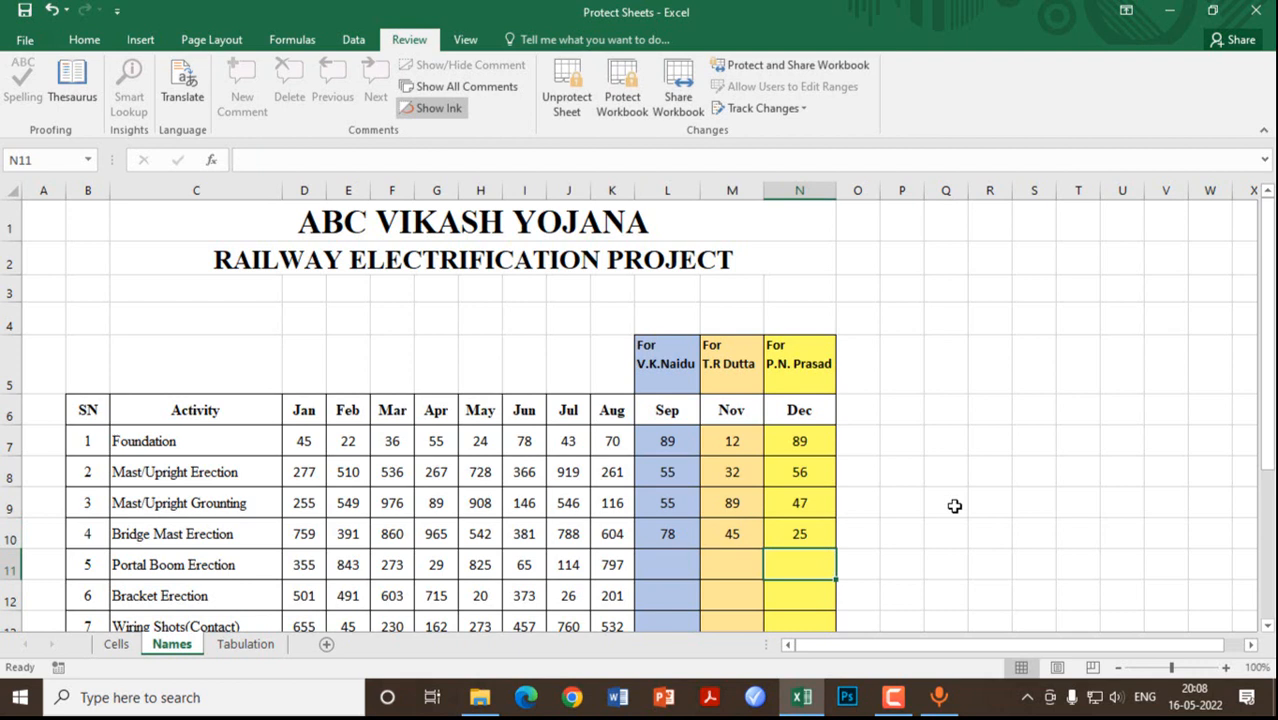
pyautogui.click(954, 506)
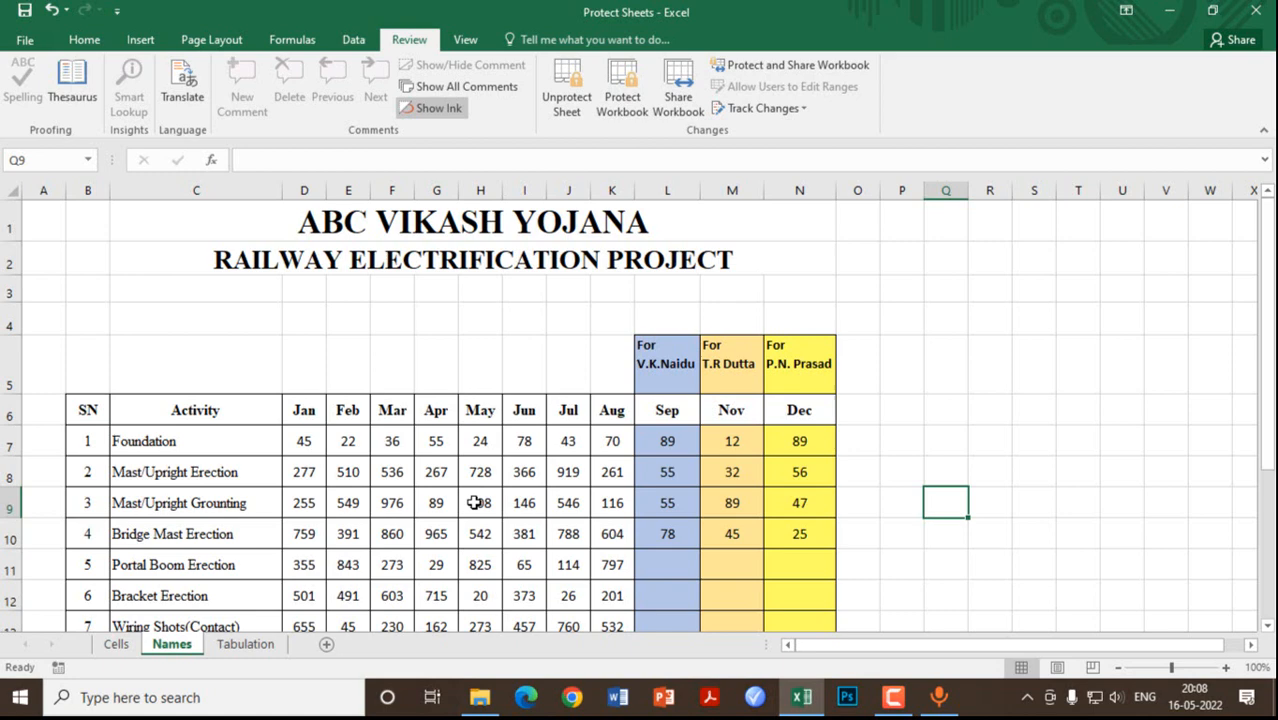
# Step: On the Cells sheet, select the activities Foundation through Droppering and clipping, then clear the selection
pyautogui.scroll(-2, 475, 503)
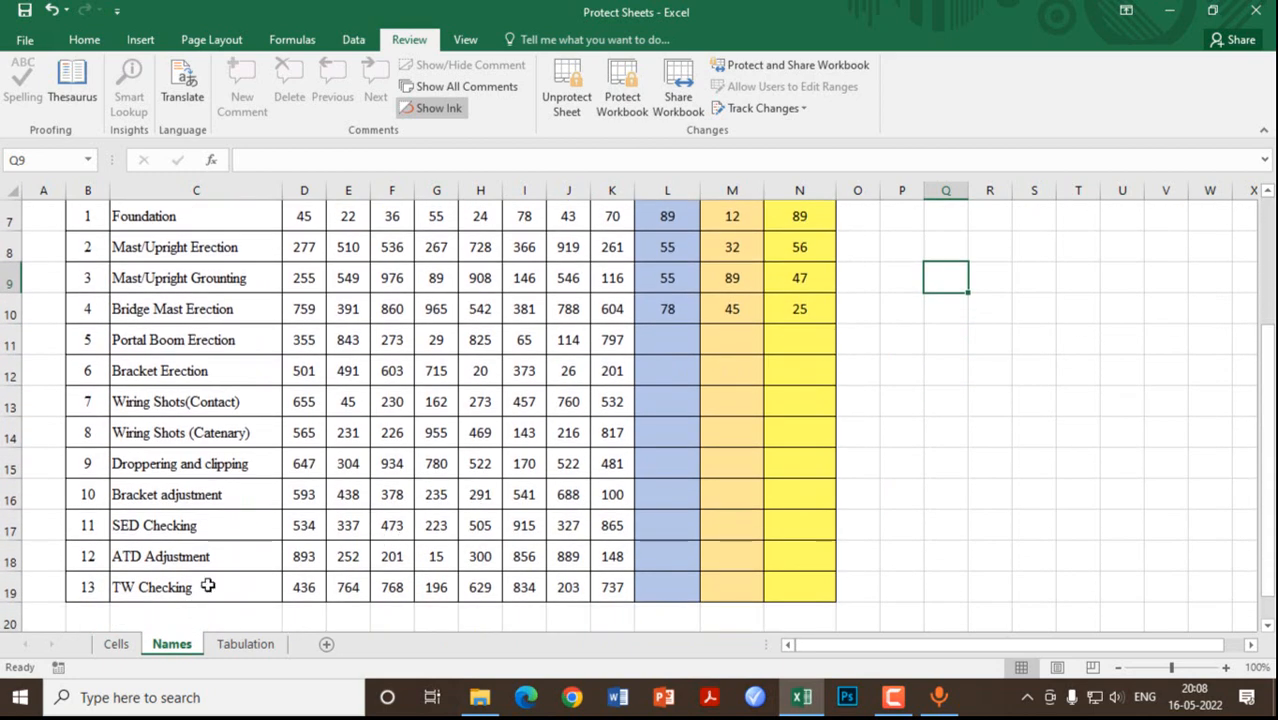
pyautogui.click(114, 646)
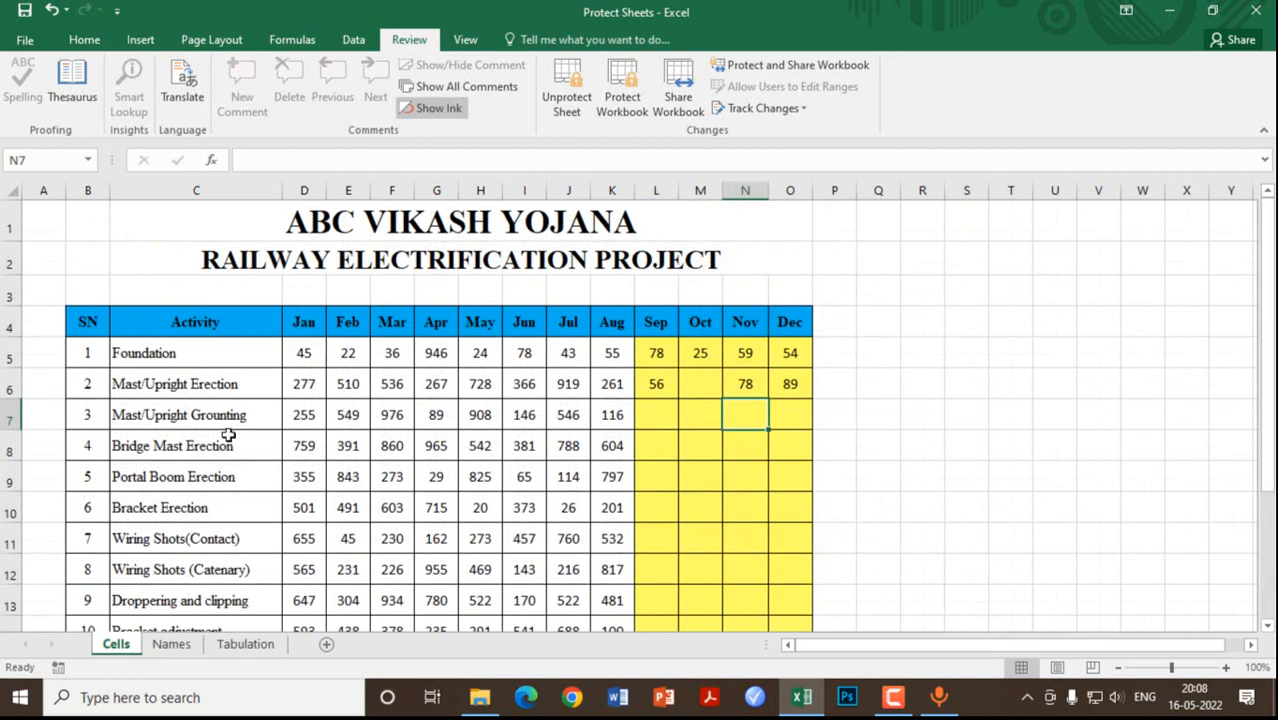
pyautogui.moveTo(157, 364); pyautogui.dragTo(190, 602)
pyautogui.click(206, 354)
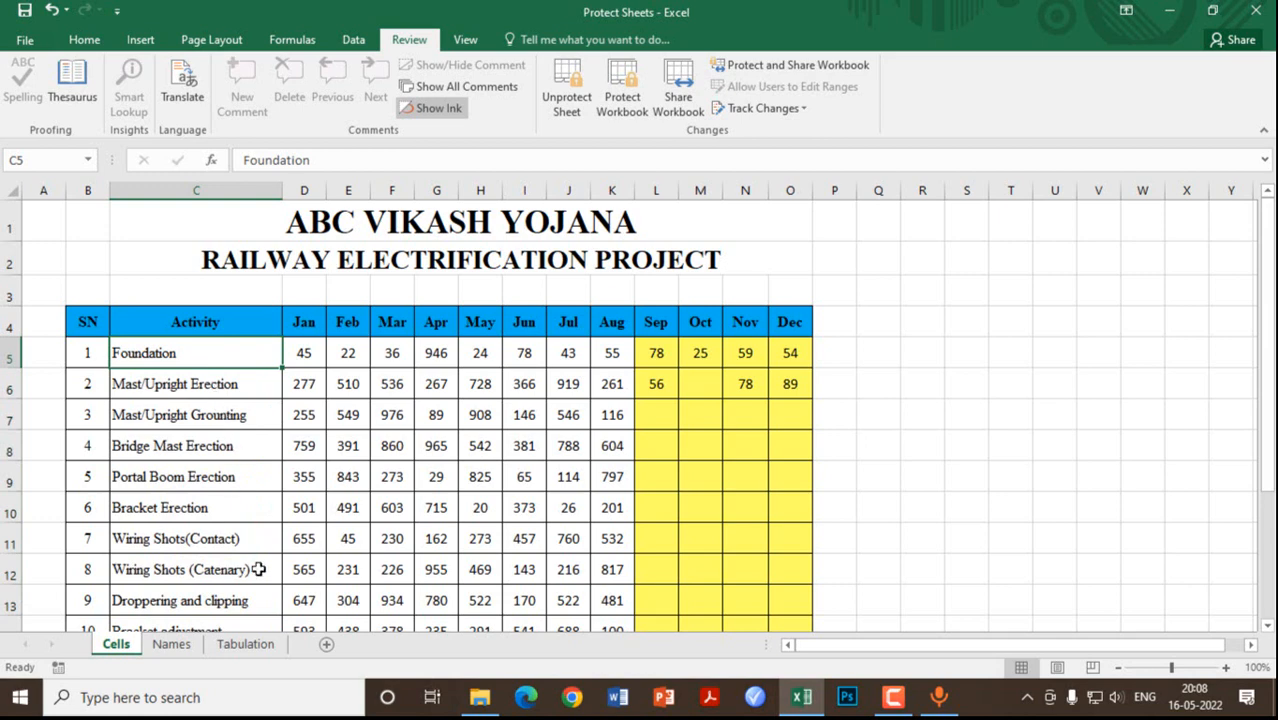
# Step: Unlock Foundation's Dec cell on the Names sheet with the Dec column's own password
pyautogui.click(251, 646)
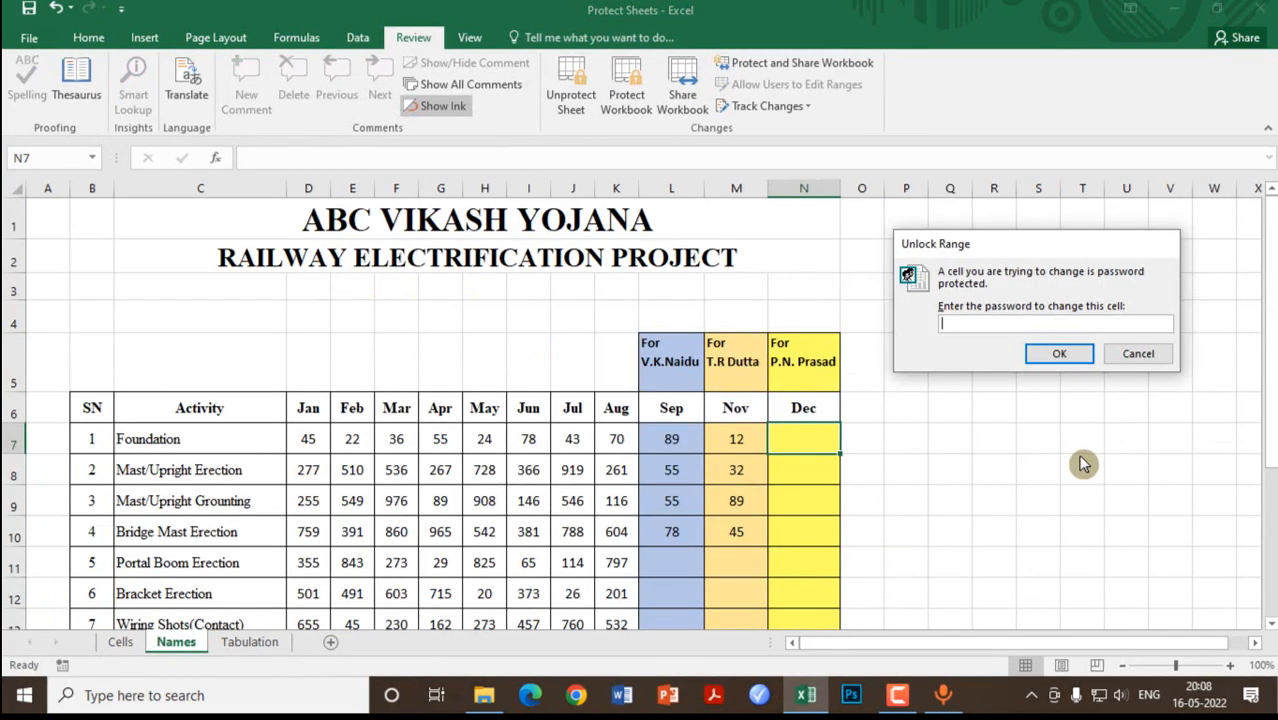
pyautogui.write('123')
pyautogui.click(1062, 354)
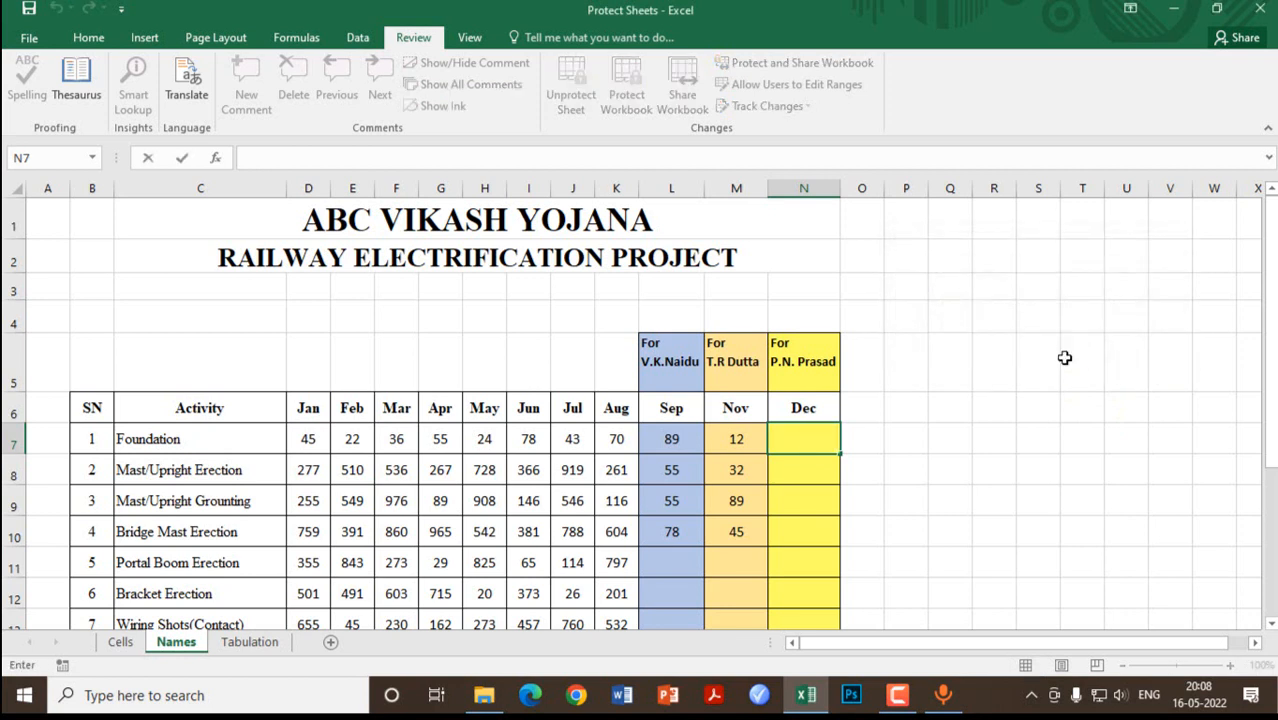